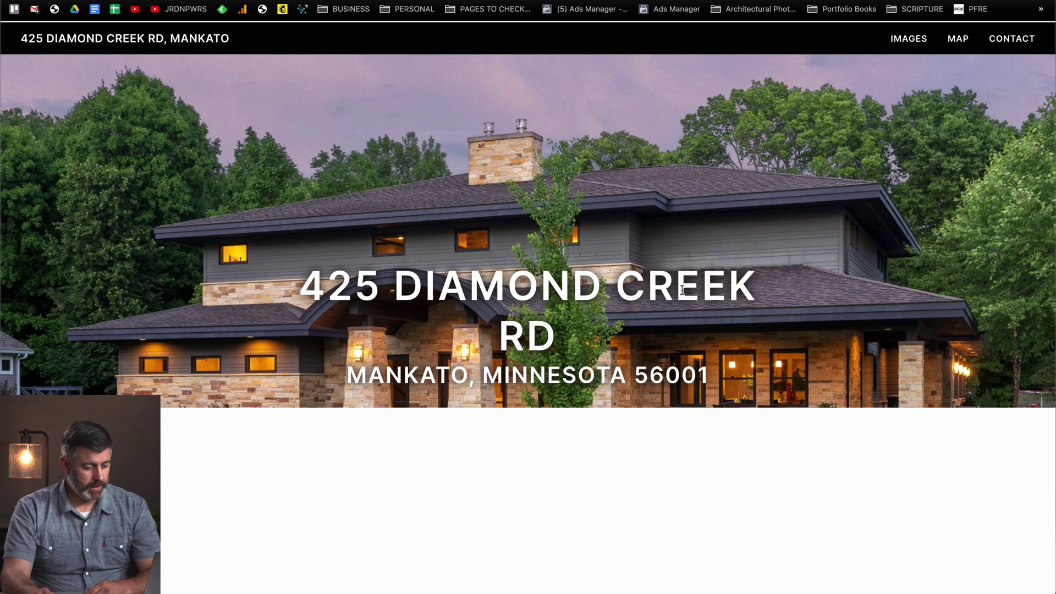
Scroll up and down the property website to review its gallery and contact form
{"action": "scroll", "coordinate": [682, 290], "scroll_direction": "down", "scroll_amount": 8}
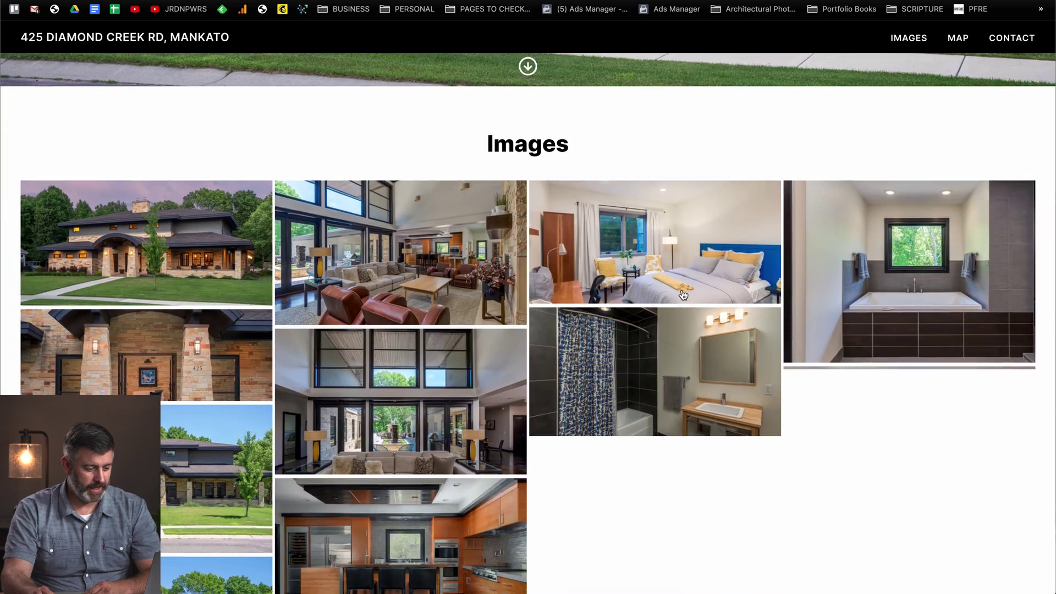
{"action": "scroll", "coordinate": [683, 295], "scroll_direction": "down", "scroll_amount": 15}
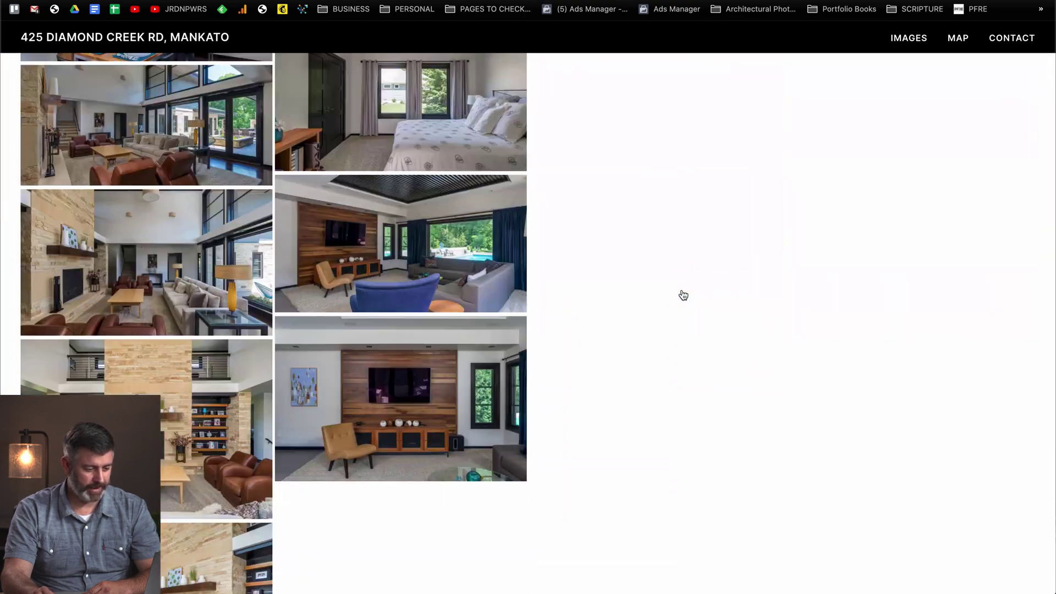
{"action": "scroll", "coordinate": [683, 295], "scroll_direction": "down", "scroll_amount": 15}
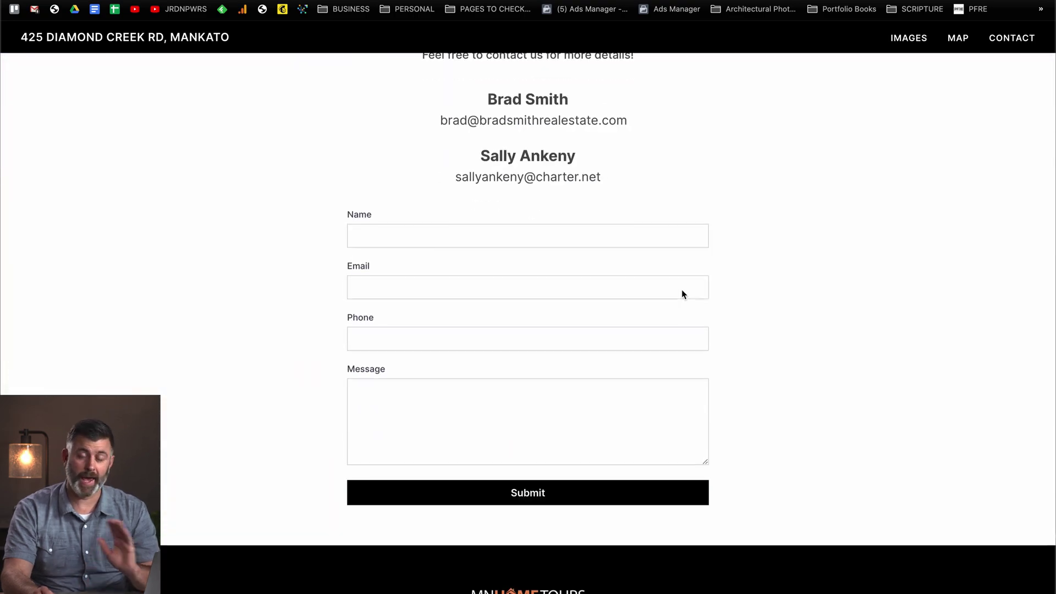
{"action": "scroll", "coordinate": [682, 293], "scroll_direction": "up", "scroll_amount": 2}
{"action": "scroll", "coordinate": [682, 290], "scroll_direction": "up", "scroll_amount": 20}
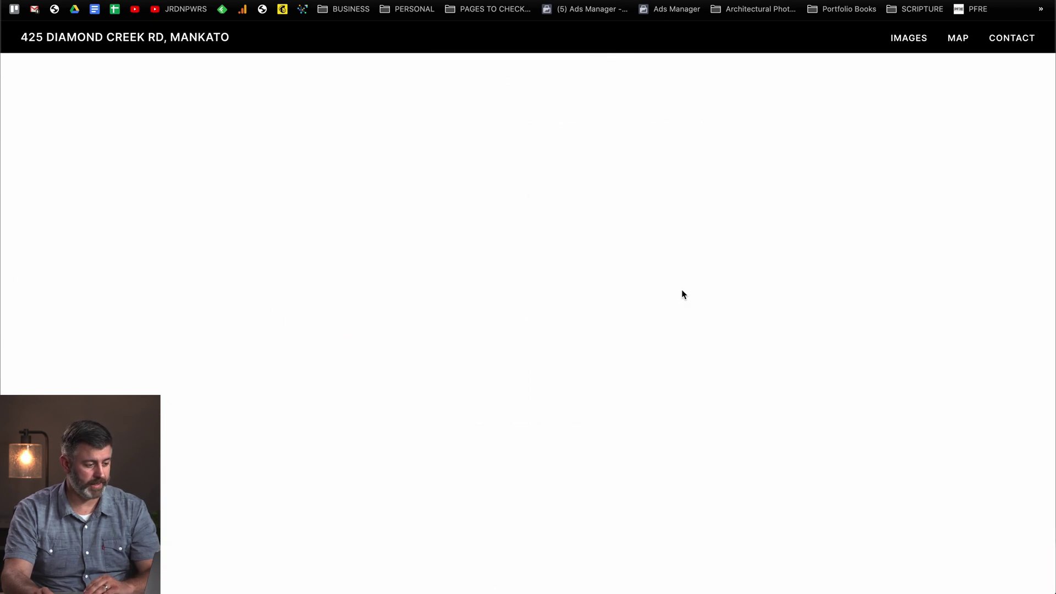
{"action": "scroll", "coordinate": [682, 290], "scroll_direction": "up", "scroll_amount": 3}
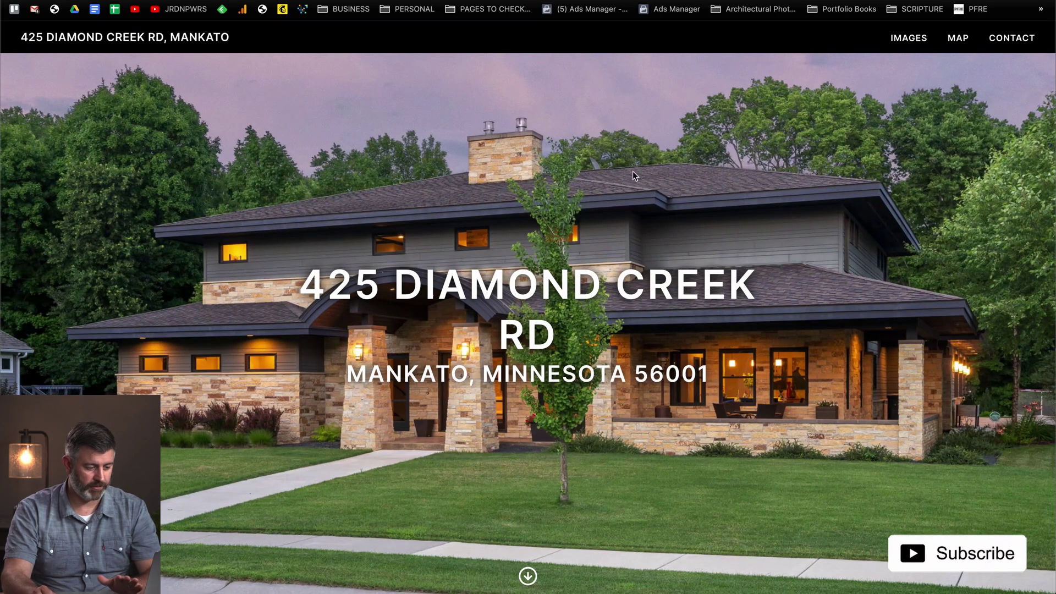
{"action": "scroll", "coordinate": [627, 173], "scroll_direction": "down", "scroll_amount": 3}
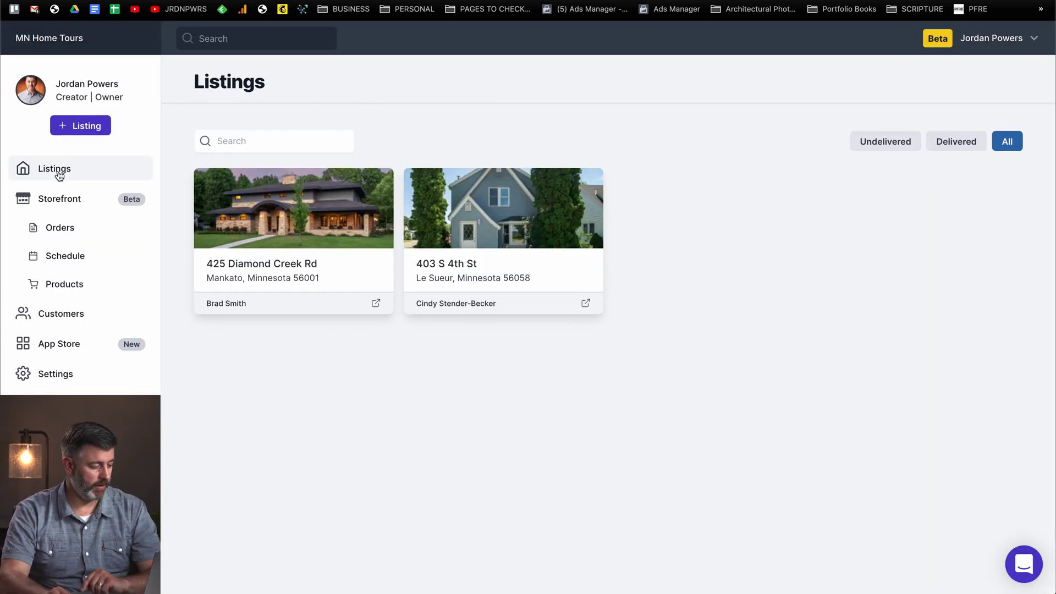
Visit Storefront, Orders and Schedule, ending on Products with Property Videos and Photography prices
{"action": "left_click", "coordinate": [60, 202]}
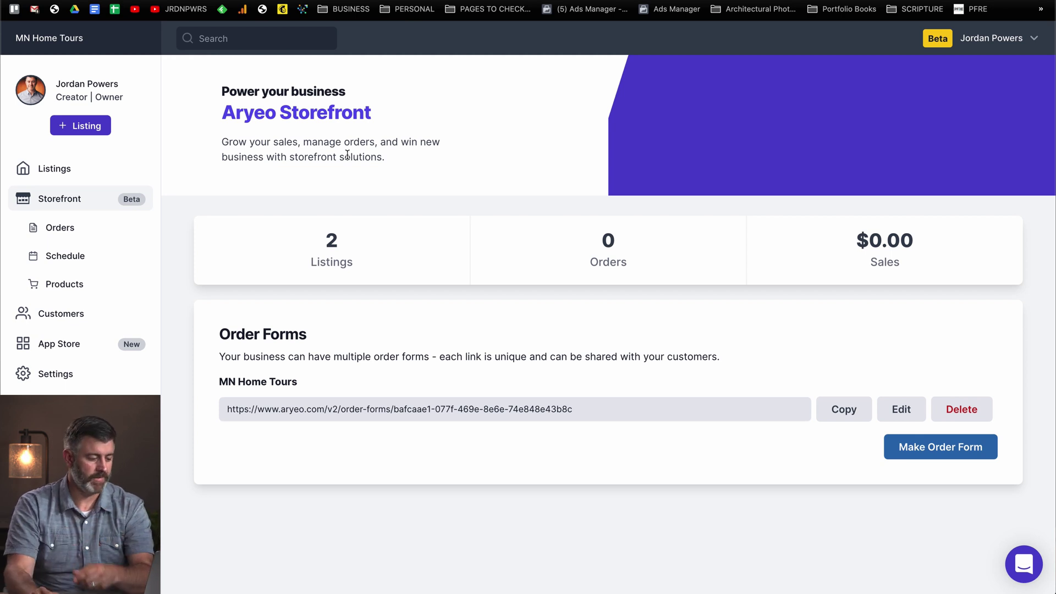
{"action": "left_click", "coordinate": [57, 231]}
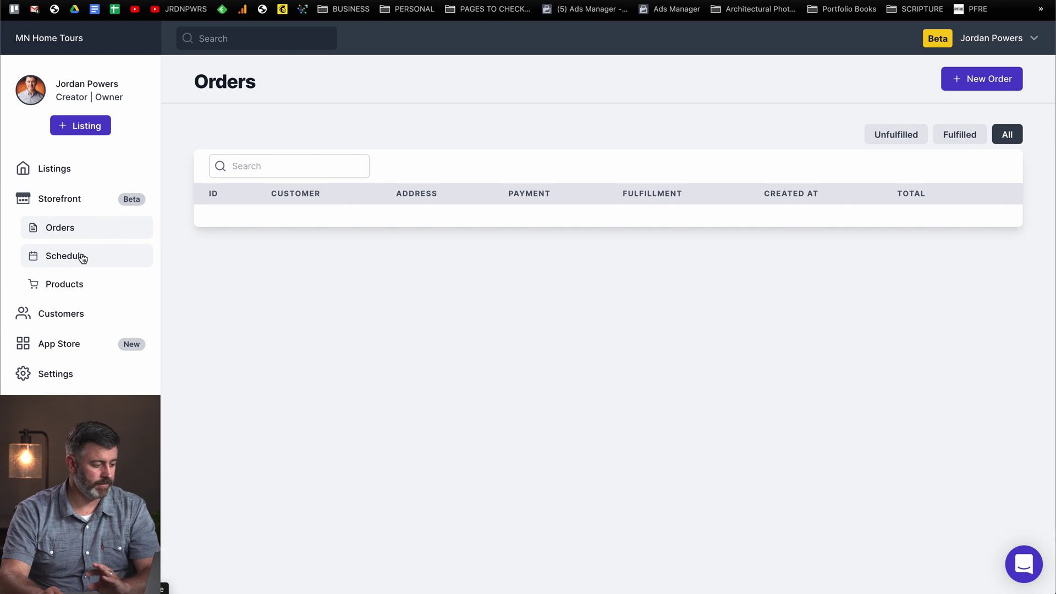
{"action": "left_click", "coordinate": [72, 262]}
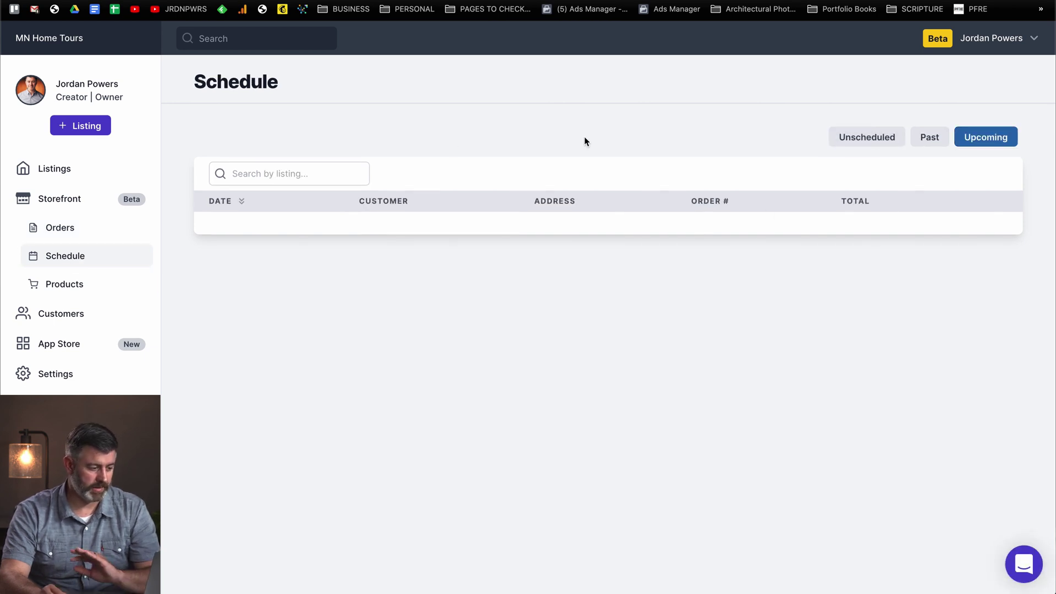
{"action": "left_click", "coordinate": [65, 285]}
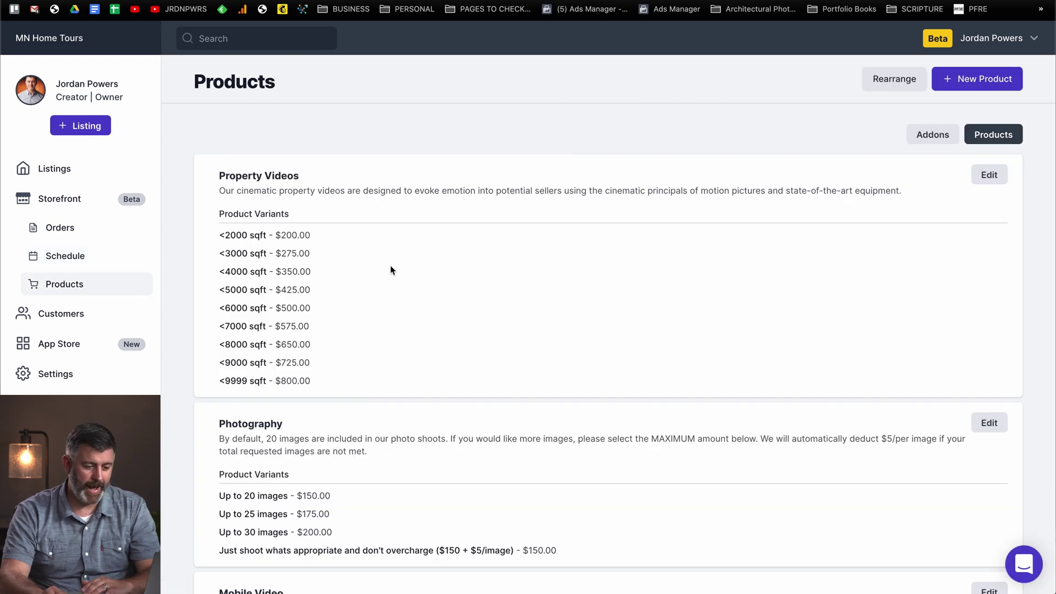
Scroll through the Products page's services and their price variants
{"action": "scroll", "coordinate": [380, 264], "scroll_direction": "down", "scroll_amount": 3}
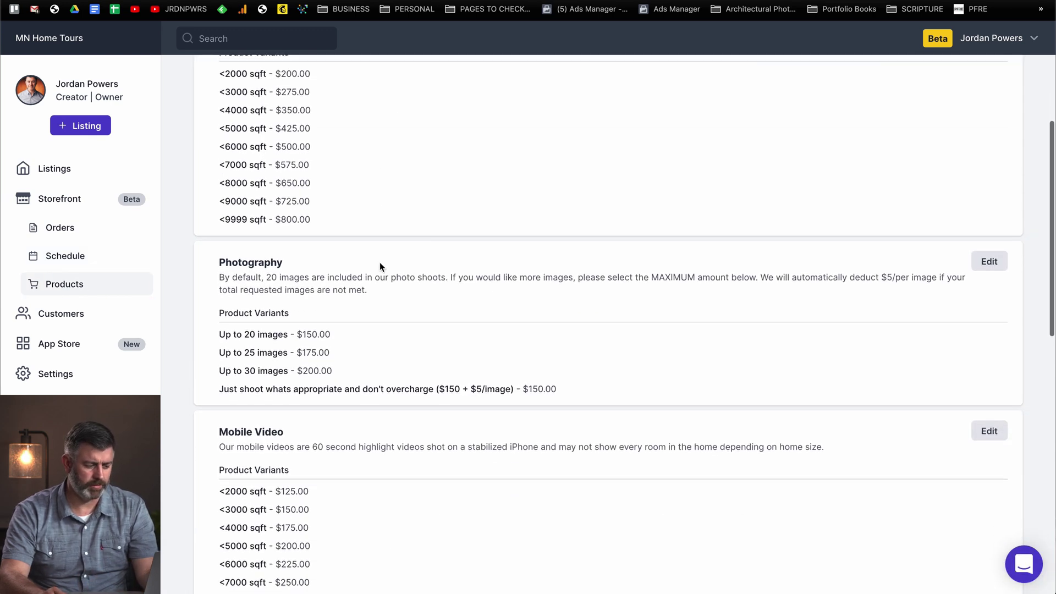
{"action": "scroll", "coordinate": [380, 264], "scroll_direction": "up", "scroll_amount": 2}
{"action": "scroll", "coordinate": [380, 266], "scroll_direction": "up", "scroll_amount": 1}
{"action": "scroll", "coordinate": [380, 266], "scroll_direction": "down", "scroll_amount": 7}
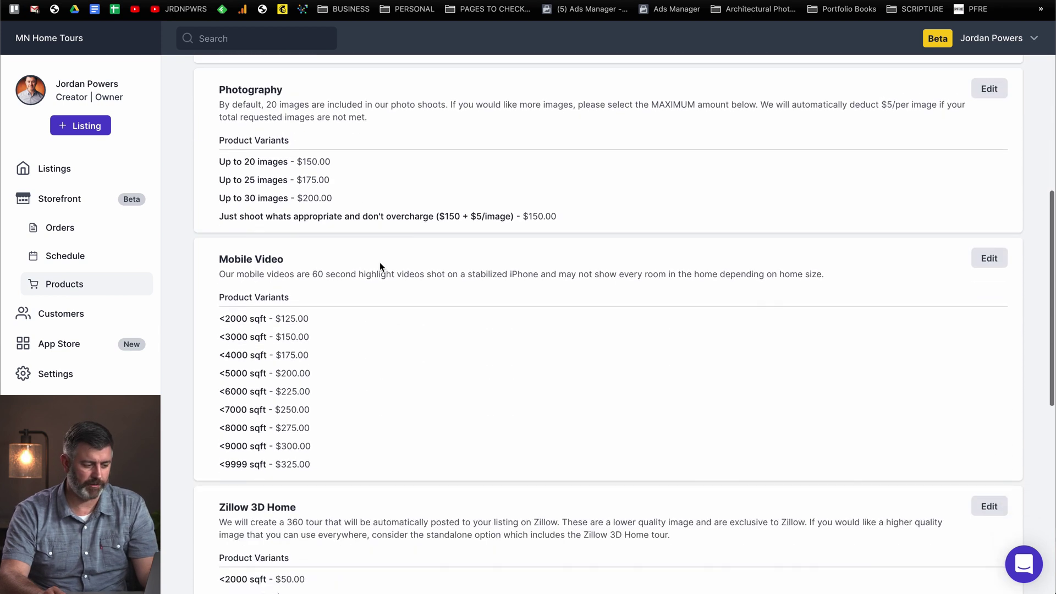
{"action": "scroll", "coordinate": [380, 266], "scroll_direction": "up", "scroll_amount": 7}
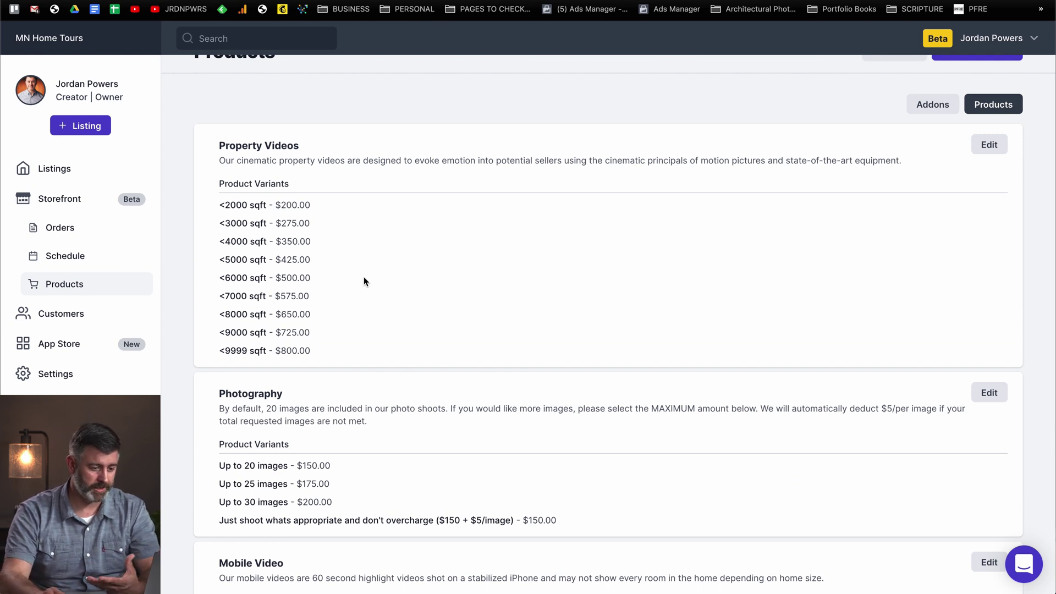
{"action": "scroll", "coordinate": [364, 278], "scroll_direction": "down", "scroll_amount": 9}
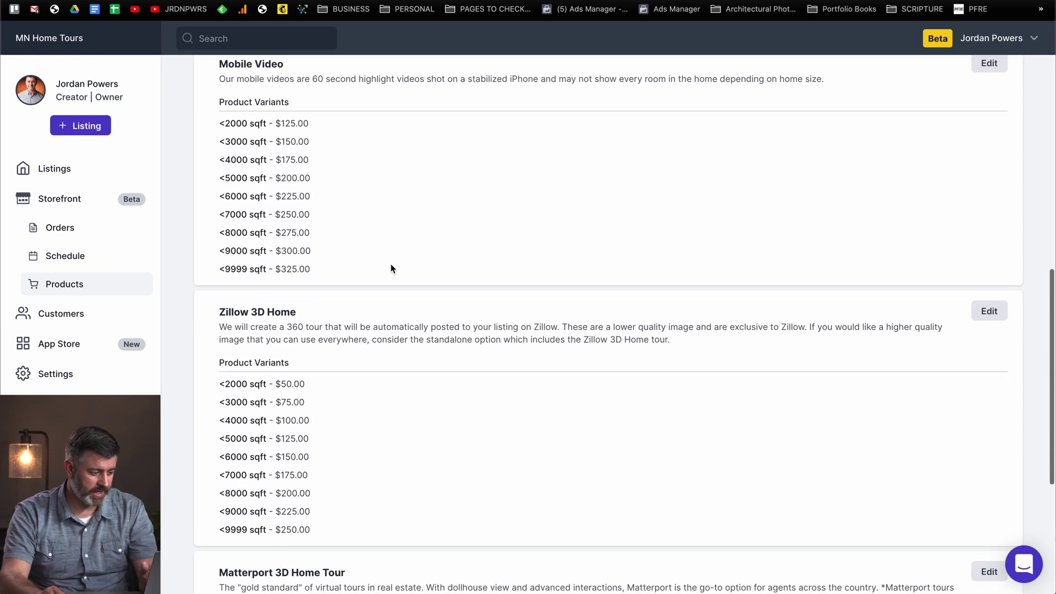
{"action": "scroll", "coordinate": [391, 269], "scroll_direction": "down", "scroll_amount": 5}
{"action": "scroll", "coordinate": [392, 269], "scroll_direction": "up", "scroll_amount": 11}
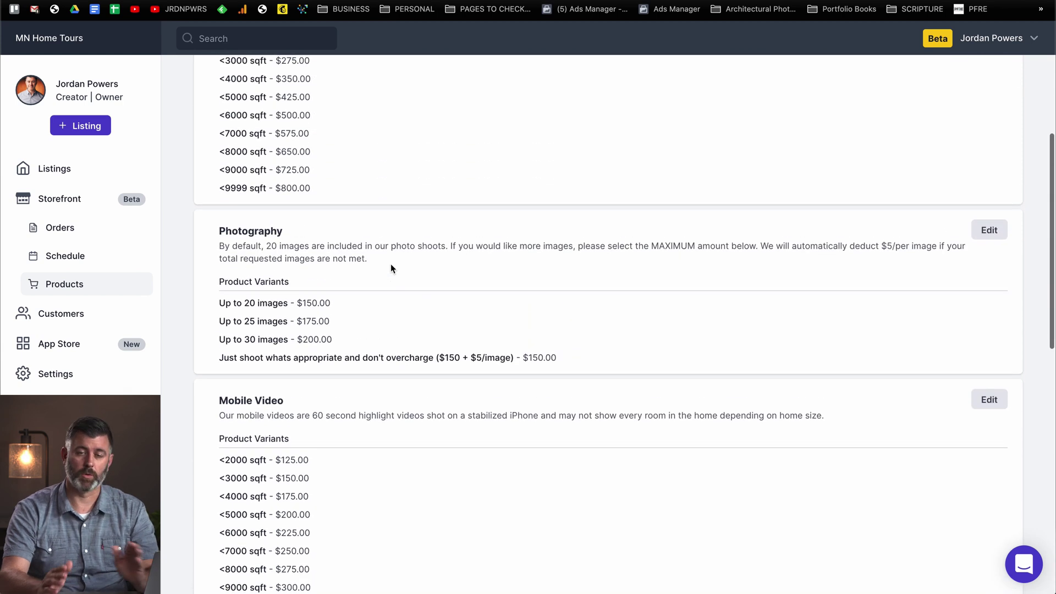
{"action": "scroll", "coordinate": [391, 268], "scroll_direction": "up", "scroll_amount": 3}
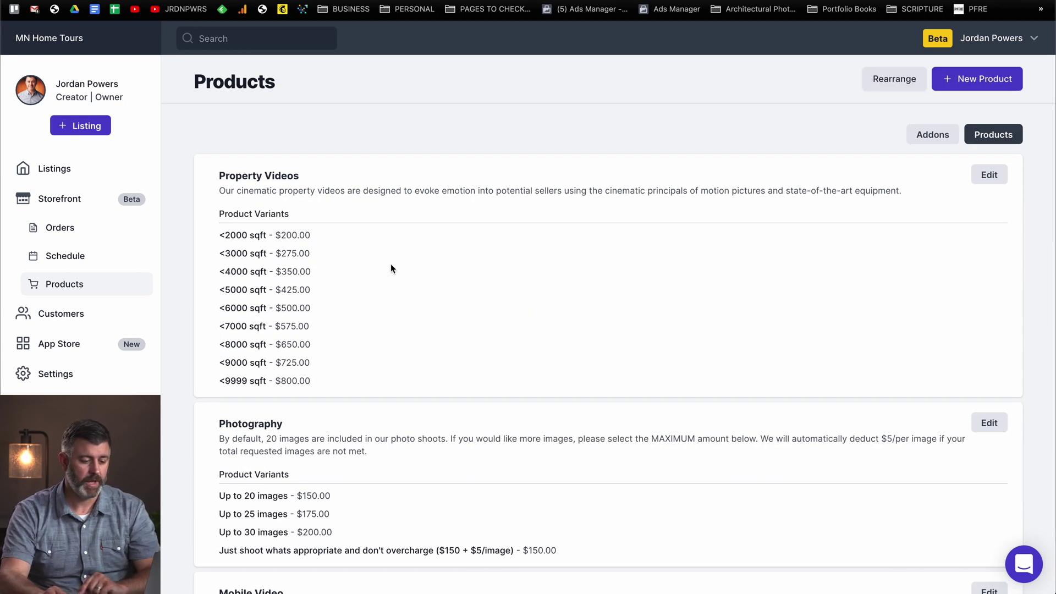
Switch to the Addons list, then visit the Customers list and the App Store
{"action": "left_click", "coordinate": [925, 140]}
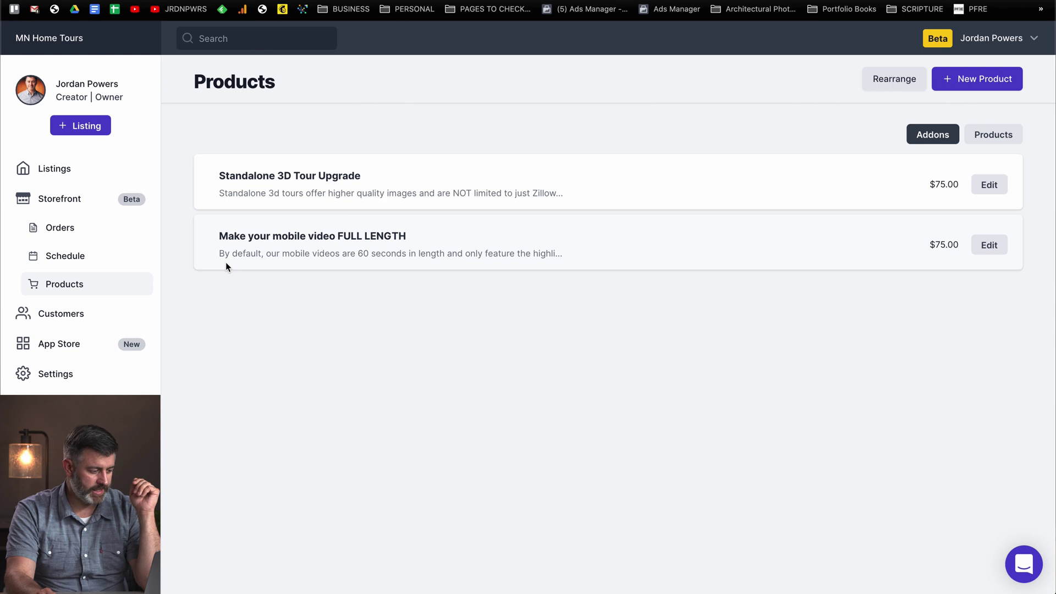
{"action": "left_click", "coordinate": [54, 322]}
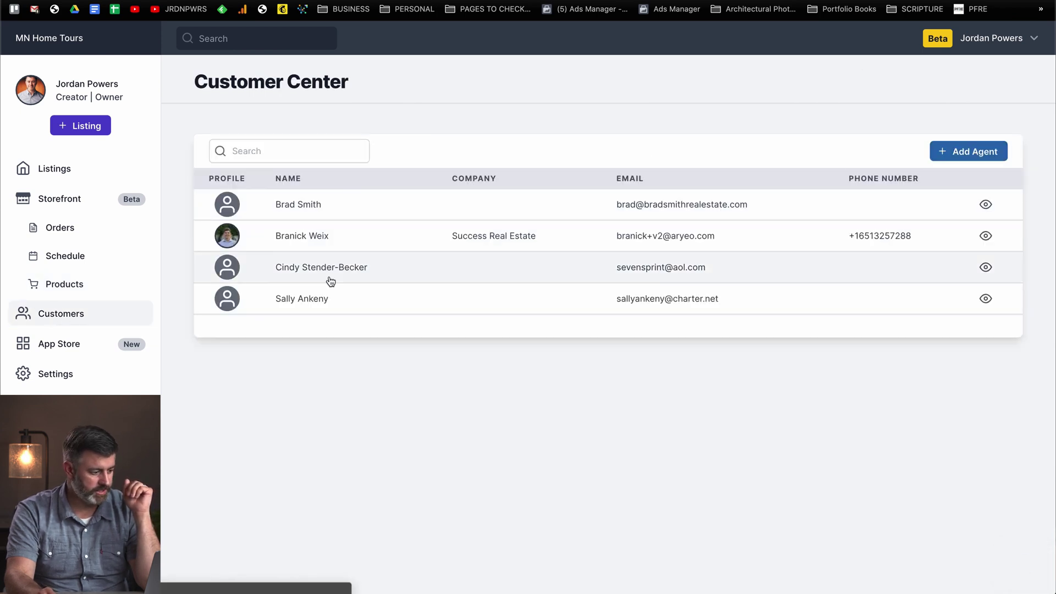
{"action": "left_click", "coordinate": [63, 352]}
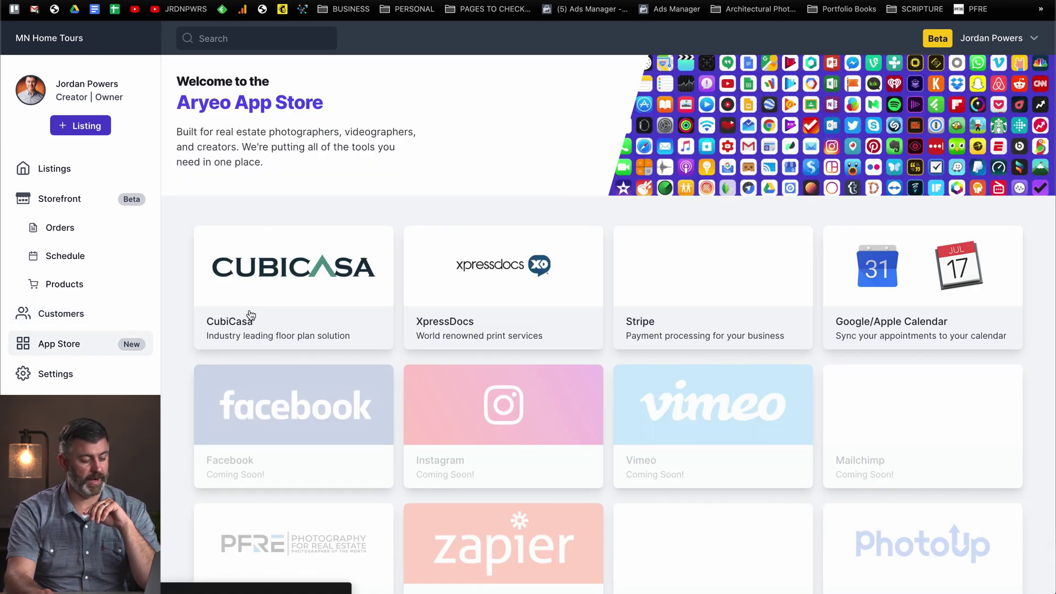
View the CubiCasa integration details in the App Store and close them
{"action": "scroll", "coordinate": [394, 238], "scroll_direction": "down", "scroll_amount": 2}
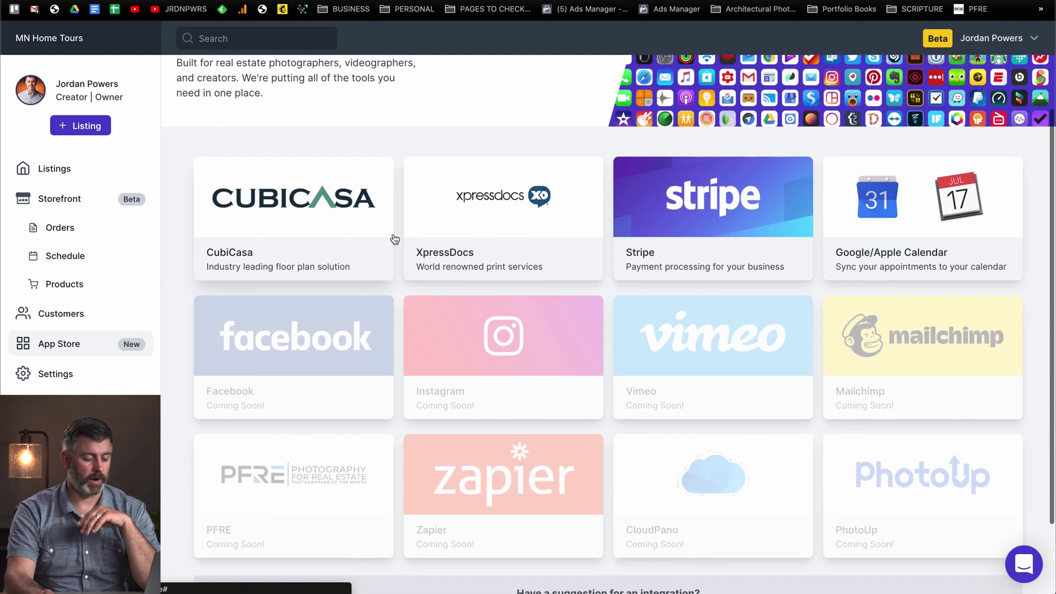
{"action": "scroll", "coordinate": [393, 237], "scroll_direction": "down", "scroll_amount": 2}
{"action": "scroll", "coordinate": [393, 237], "scroll_direction": "up", "scroll_amount": 1}
{"action": "scroll", "coordinate": [392, 234], "scroll_direction": "up", "scroll_amount": 2}
{"action": "left_click", "coordinate": [393, 234]}
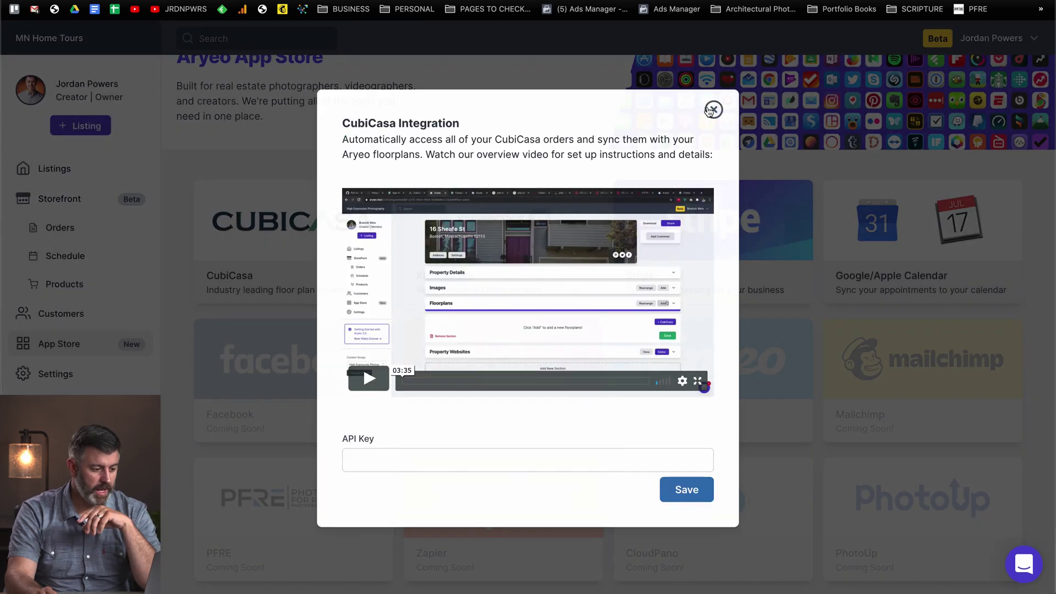
{"action": "left_click", "coordinate": [712, 110]}
Scroll through the remaining App Store integrations, then go to the account settings
{"action": "scroll", "coordinate": [278, 396], "scroll_direction": "up", "scroll_amount": 2}
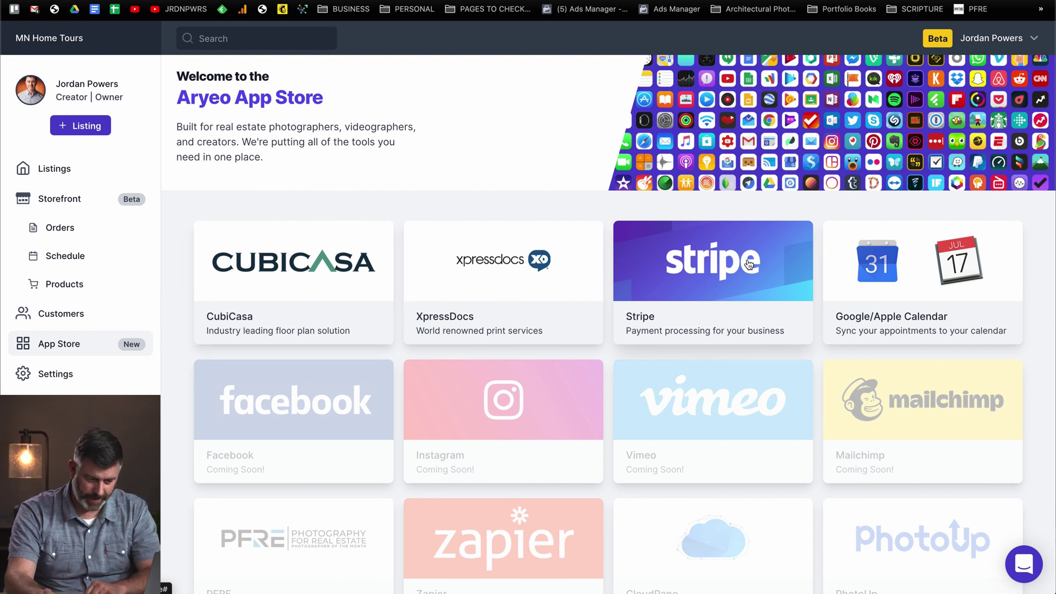
{"action": "scroll", "coordinate": [874, 262], "scroll_direction": "down", "scroll_amount": 3}
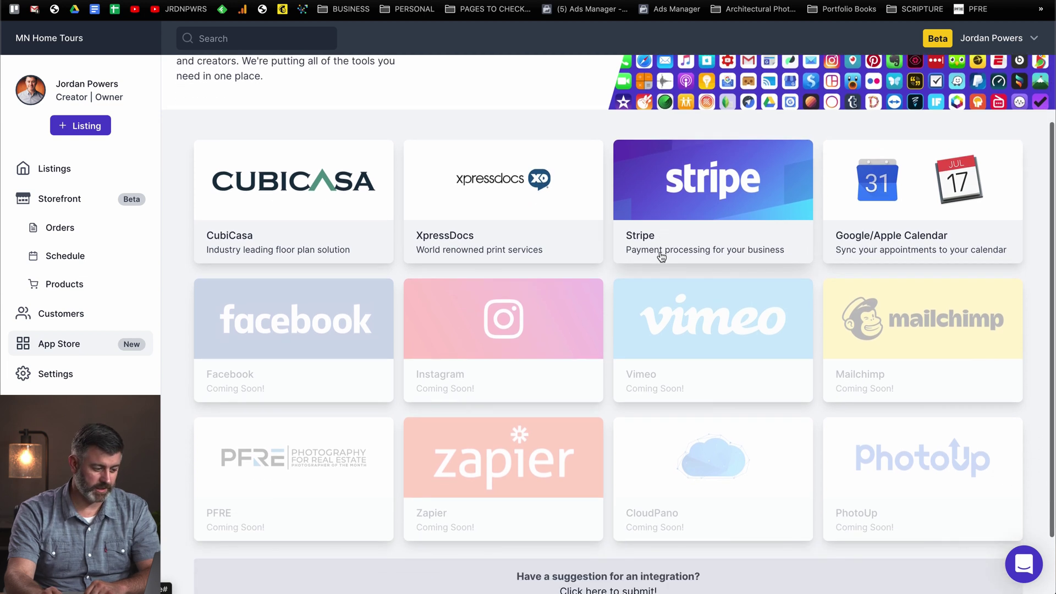
{"action": "scroll", "coordinate": [661, 257], "scroll_direction": "down", "scroll_amount": 2}
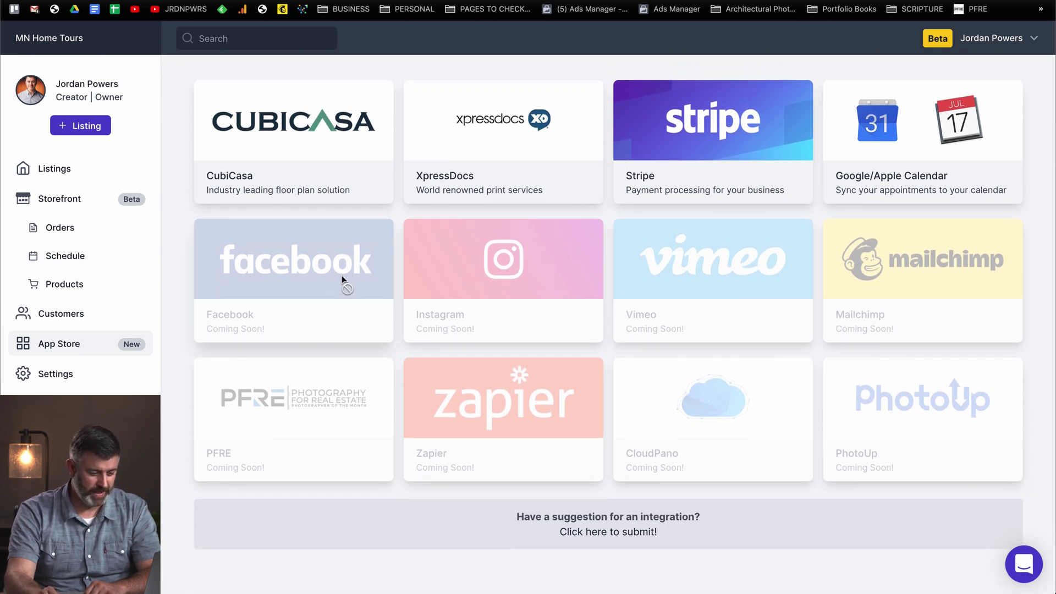
{"action": "scroll", "coordinate": [434, 377], "scroll_direction": "up", "scroll_amount": 5}
{"action": "scroll", "coordinate": [434, 378], "scroll_direction": "down", "scroll_amount": 4}
{"action": "scroll", "coordinate": [434, 376], "scroll_direction": "up", "scroll_amount": 2}
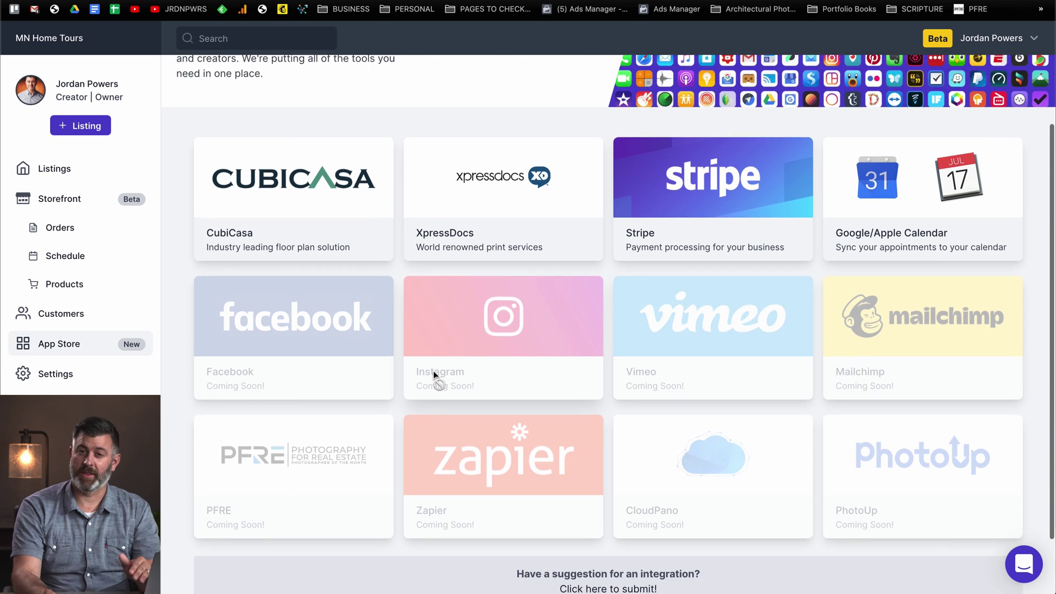
{"action": "scroll", "coordinate": [435, 376], "scroll_direction": "up", "scroll_amount": 3}
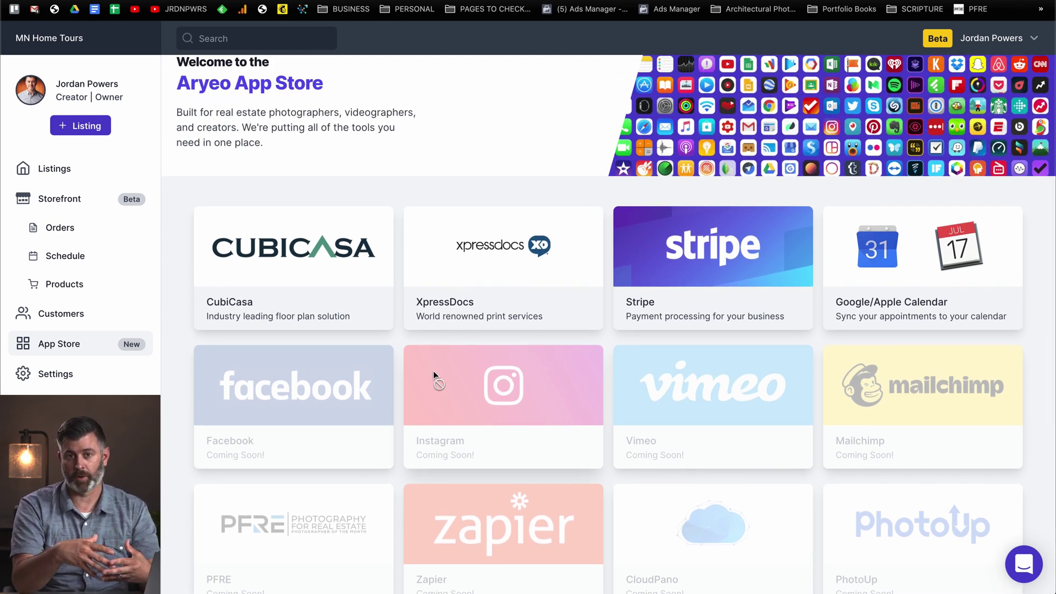
{"action": "left_click", "coordinate": [44, 381]}
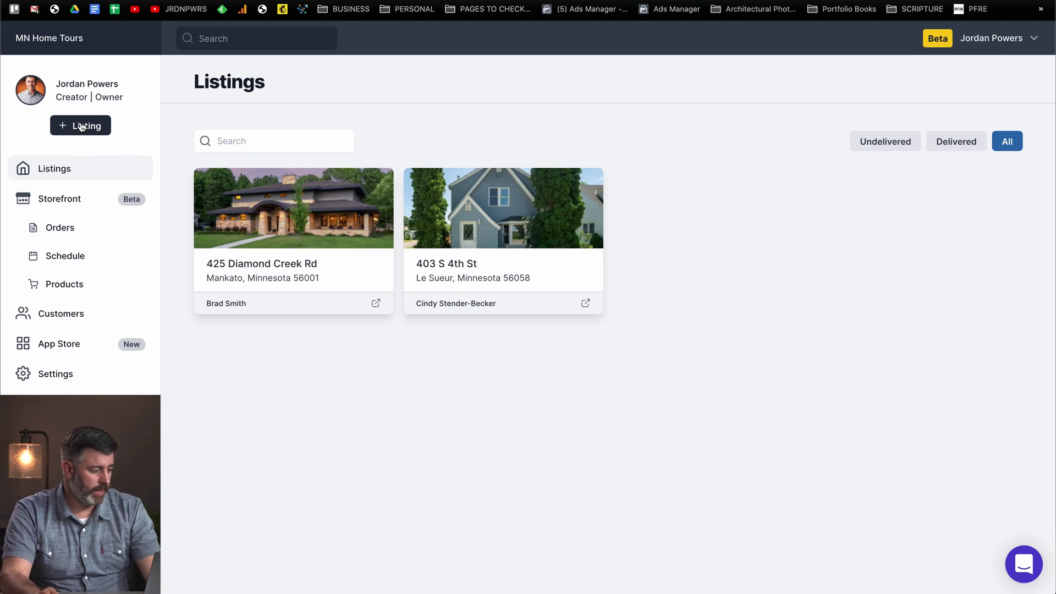
Start a new listing at 123 Main Street South, Lonsdale, and assign the customer
{"action": "left_click", "coordinate": [82, 127]}
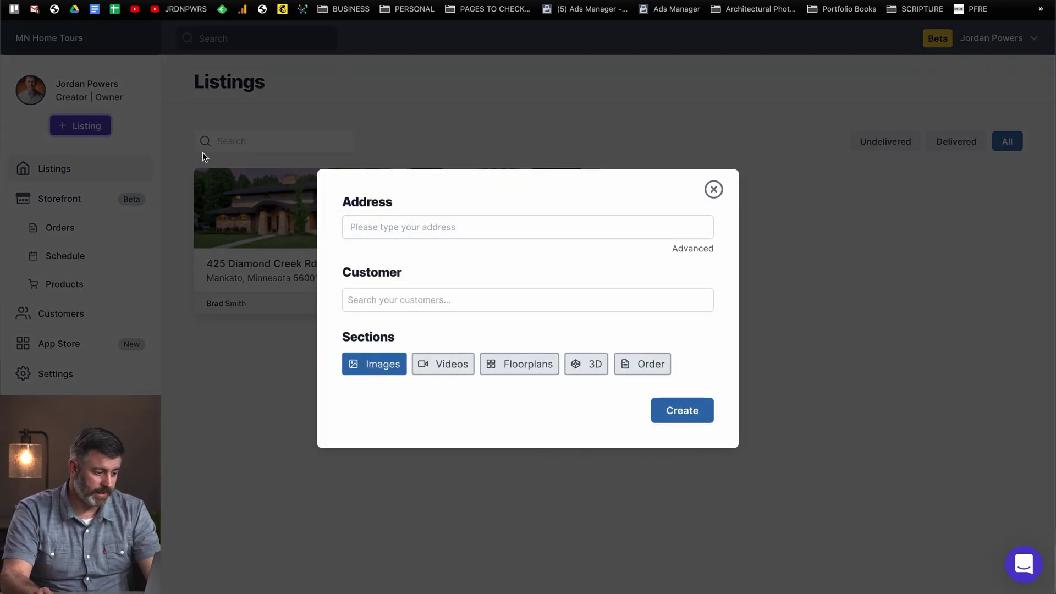
{"action": "left_click", "coordinate": [454, 230]}
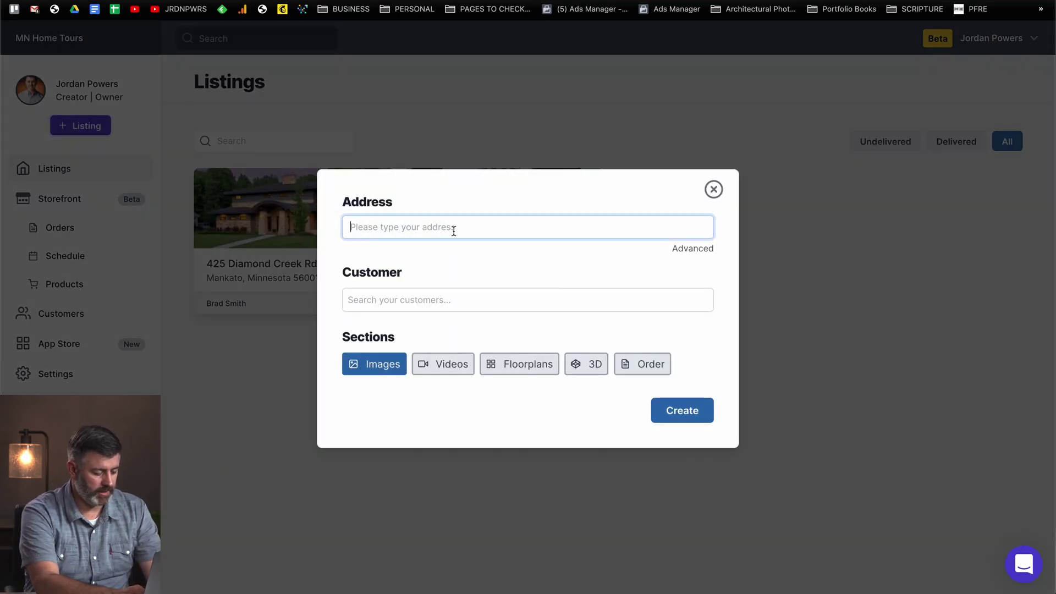
{"action": "type", "text": "123 Main "}
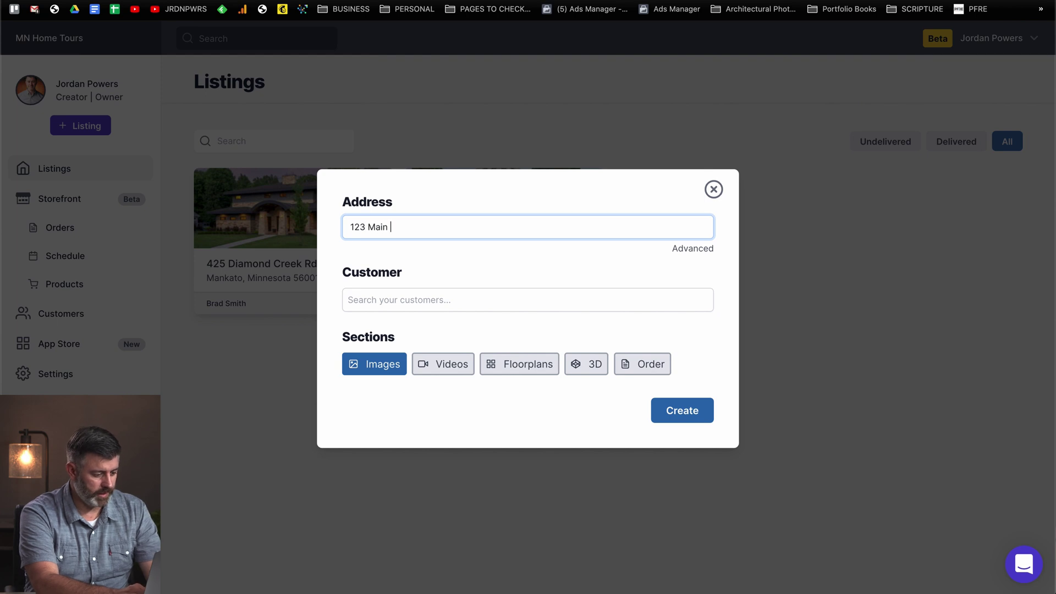
{"action": "type", "text": "Street"}
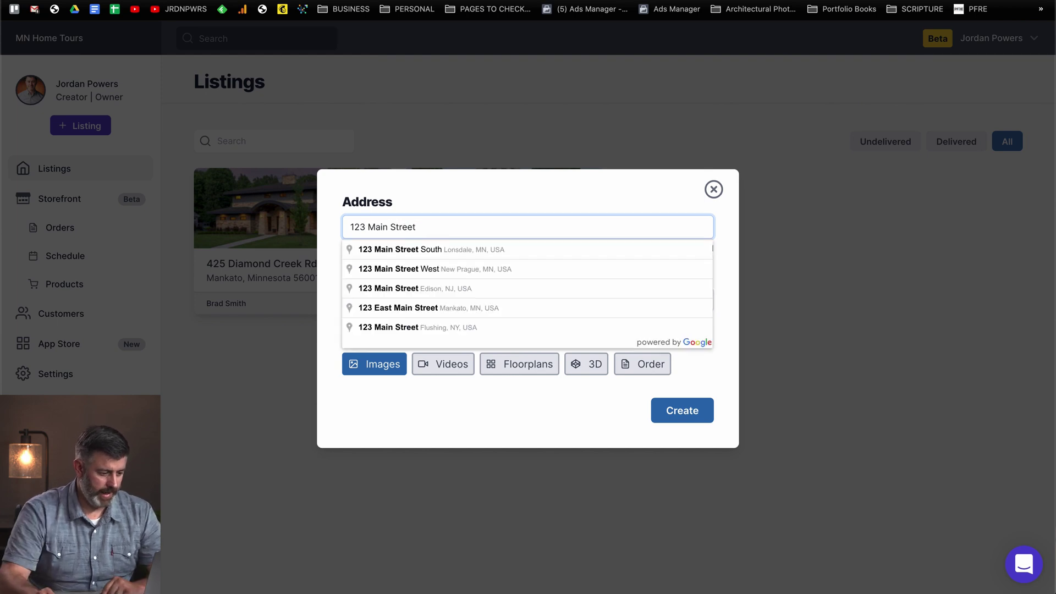
{"action": "left_click", "coordinate": [432, 250]}
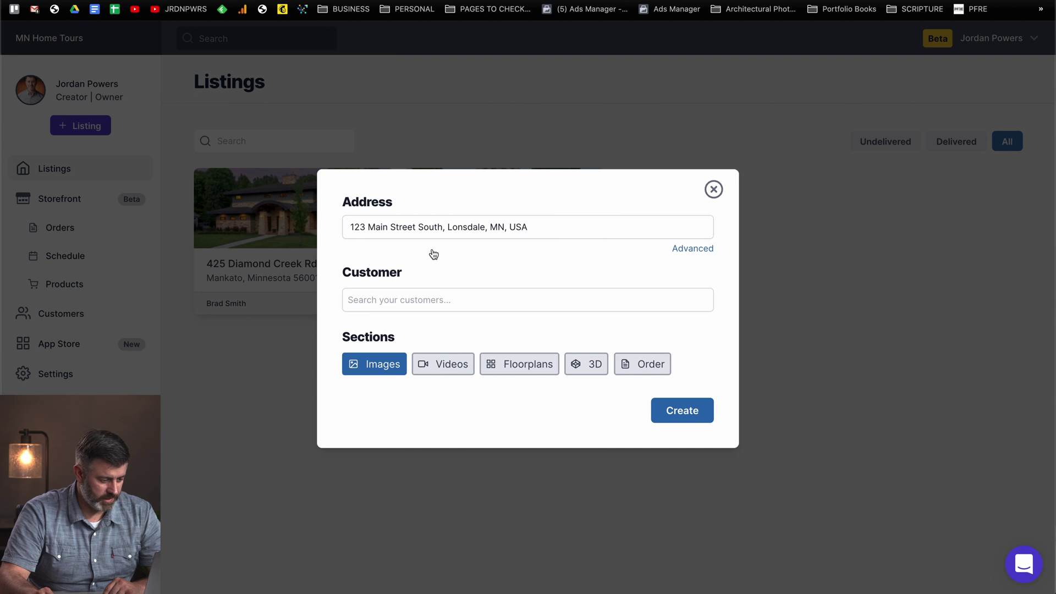
{"action": "left_click", "coordinate": [431, 300]}
{"action": "left_click", "coordinate": [409, 321]}
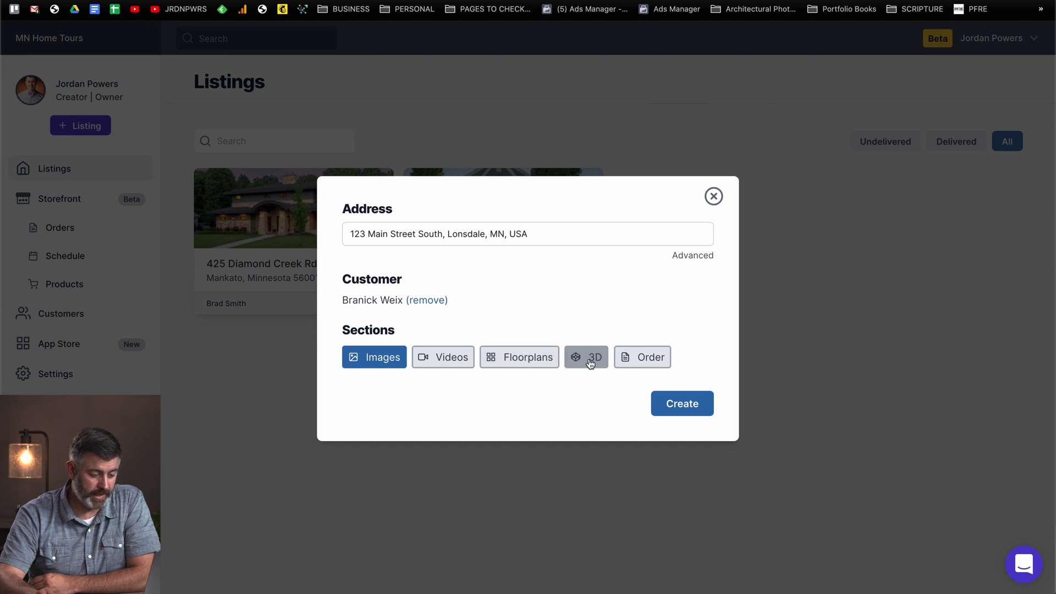
Leave only the Images section selected, create the listing, and begin adding images
{"action": "left_click", "coordinate": [468, 360]}
{"action": "left_click", "coordinate": [519, 358]}
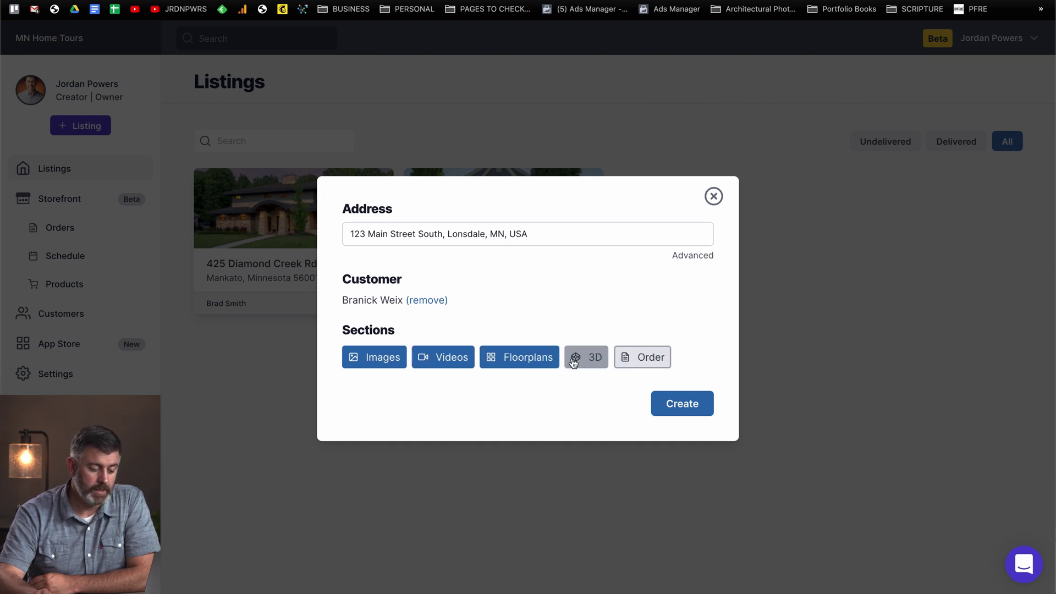
{"action": "left_click", "coordinate": [573, 360]}
{"action": "left_click", "coordinate": [628, 358]}
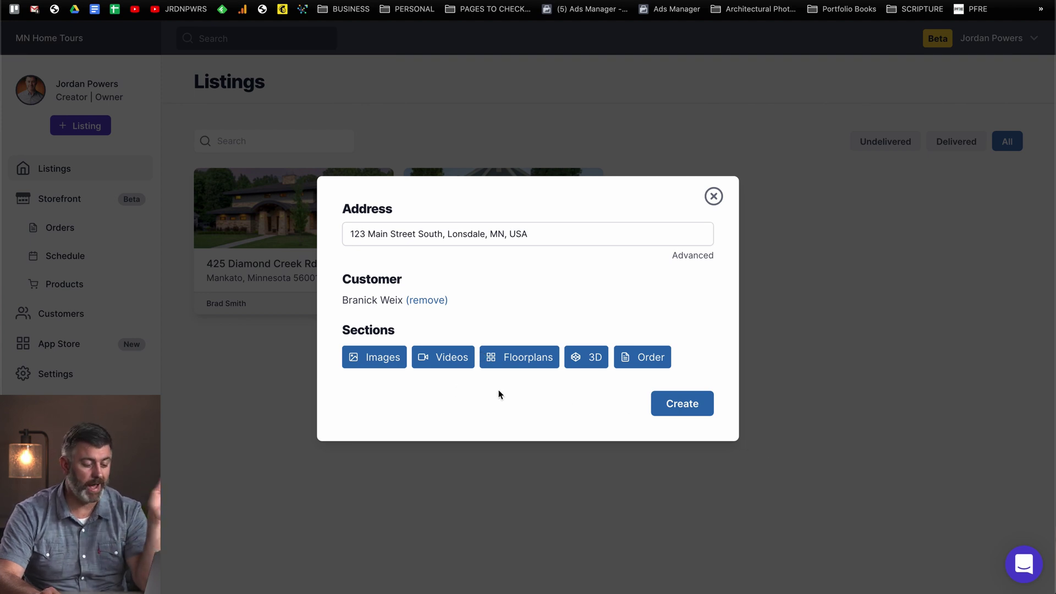
{"action": "left_click", "coordinate": [444, 358]}
{"action": "left_click", "coordinate": [523, 360]}
{"action": "left_click", "coordinate": [585, 357]}
{"action": "left_click", "coordinate": [630, 360]}
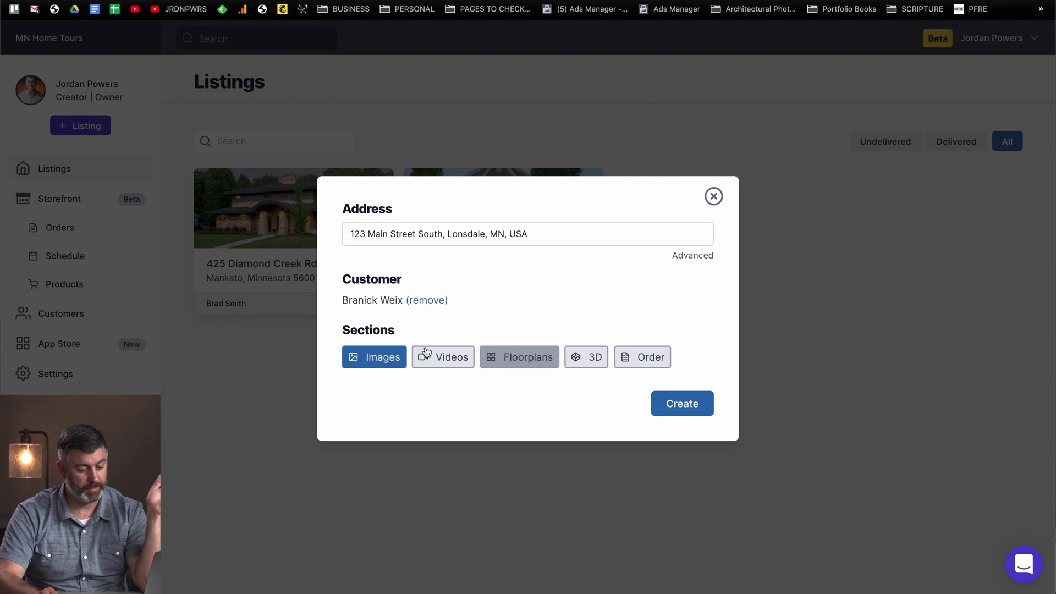
{"action": "left_click", "coordinate": [694, 406]}
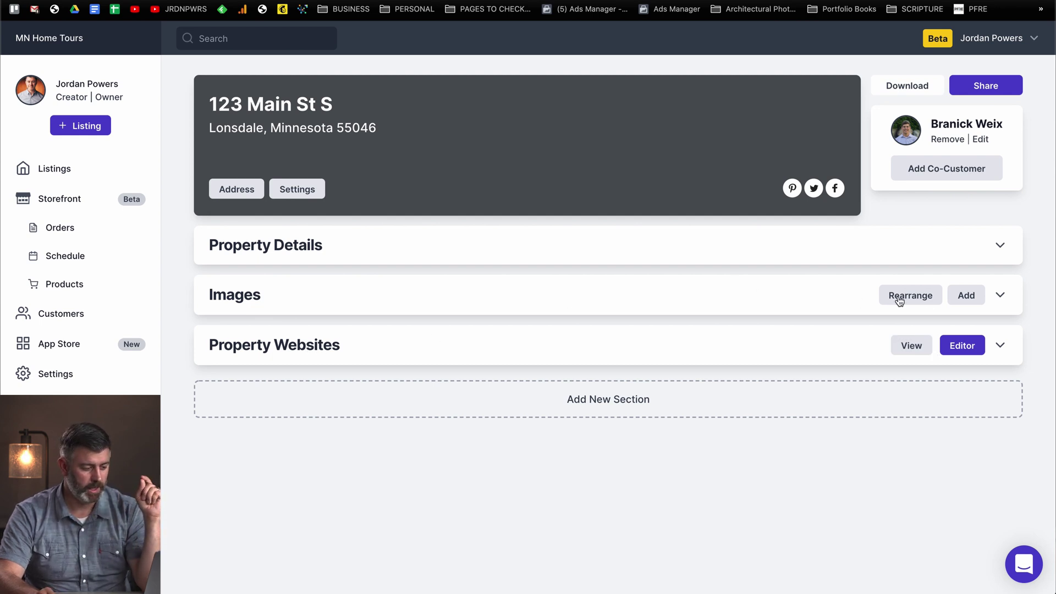
{"action": "left_click", "coordinate": [966, 295]}
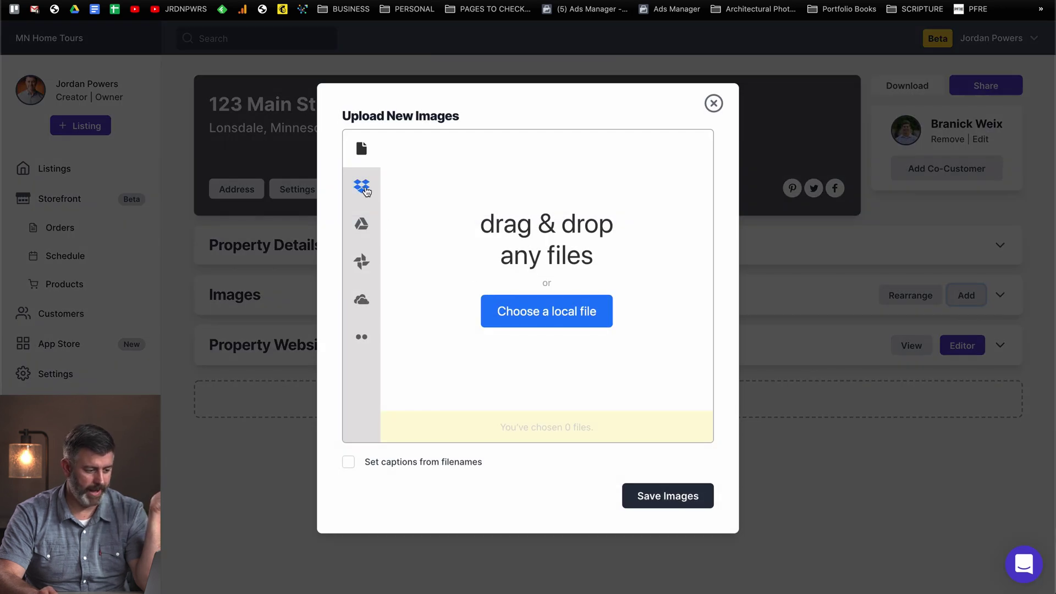
Upload 01.jpg, 02.jpg and 03.jpg from Desktop > 1594 Sherwood into the listing
{"action": "left_click", "coordinate": [554, 308]}
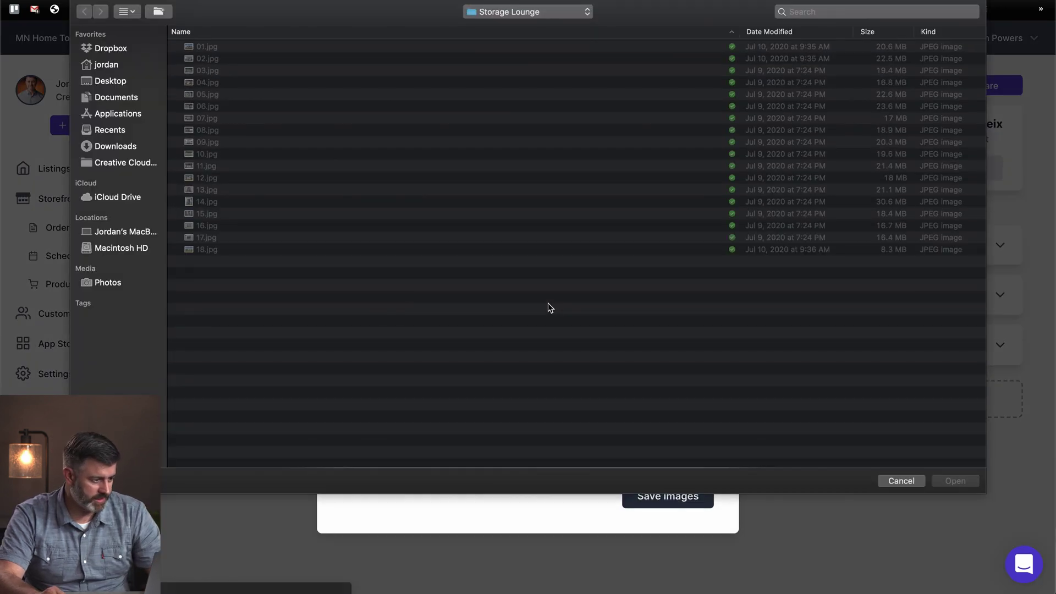
{"action": "left_click", "coordinate": [113, 81]}
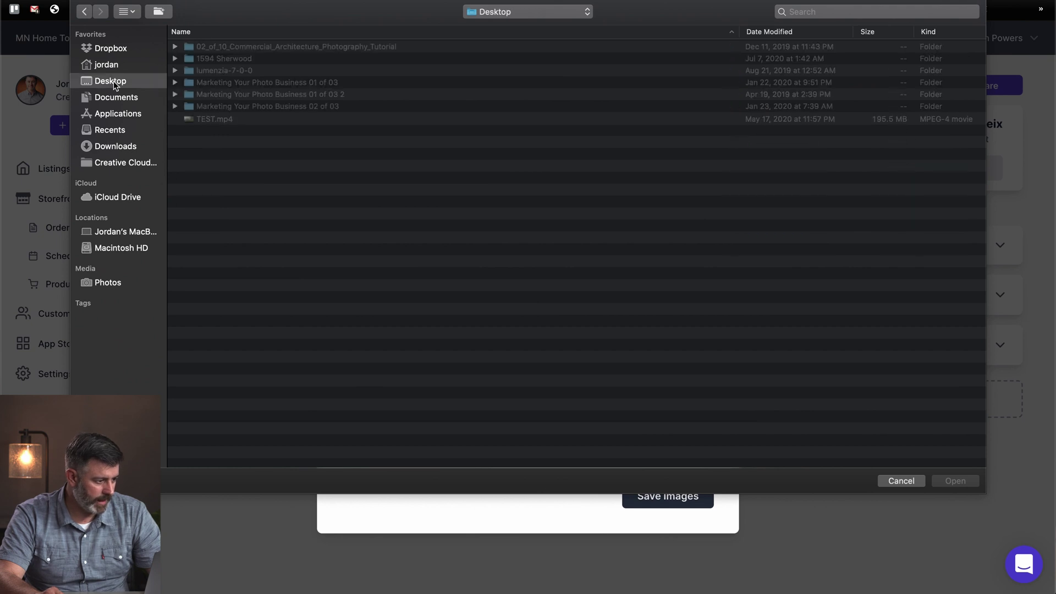
{"action": "double_click", "coordinate": [186, 57]}
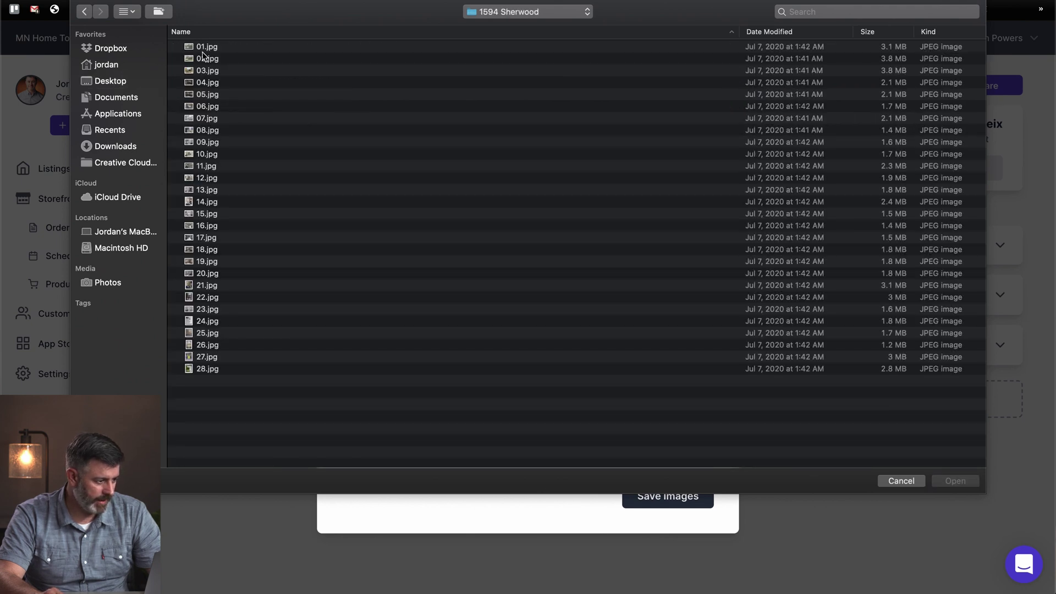
{"action": "left_click", "coordinate": [205, 59], "text": "shift"}
{"action": "left_click", "coordinate": [204, 70], "text": "shift"}
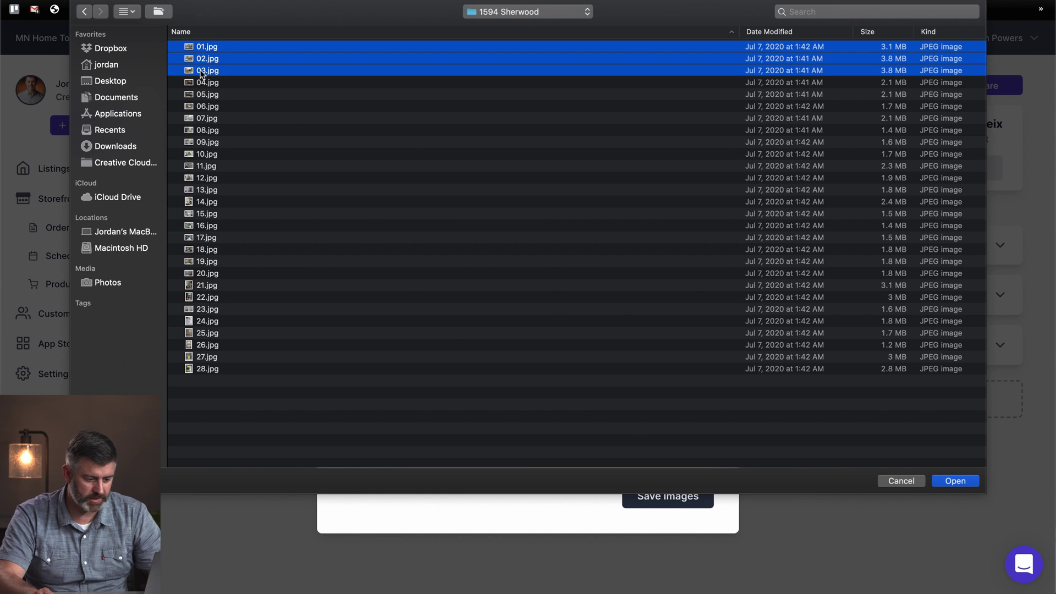
{"action": "left_click", "coordinate": [962, 478]}
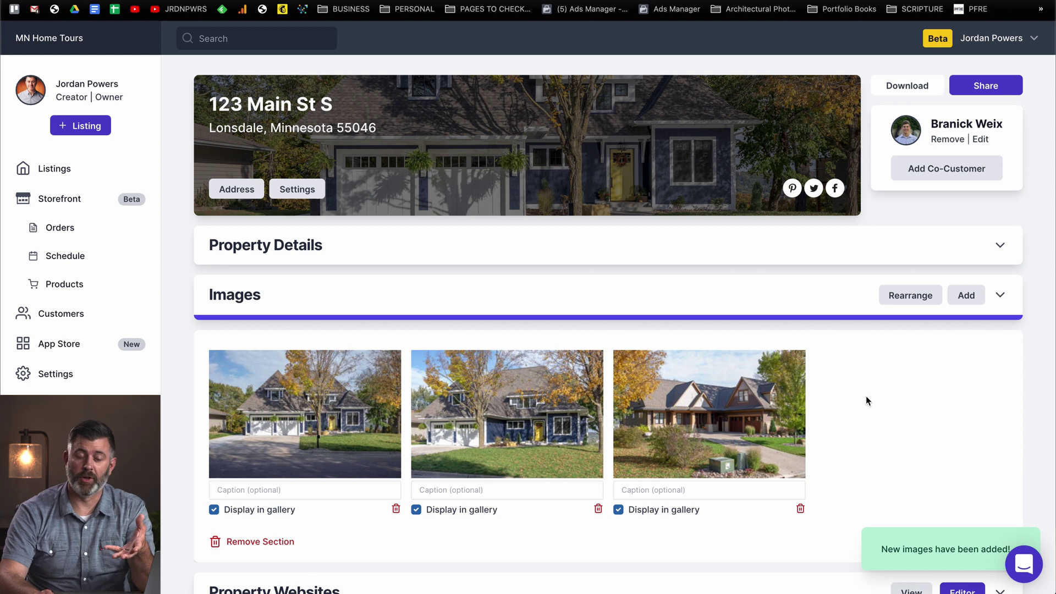
Toggle the third photo's Display in gallery off and back on, then remove that photo
{"action": "scroll", "coordinate": [860, 405], "scroll_direction": "down", "scroll_amount": 2}
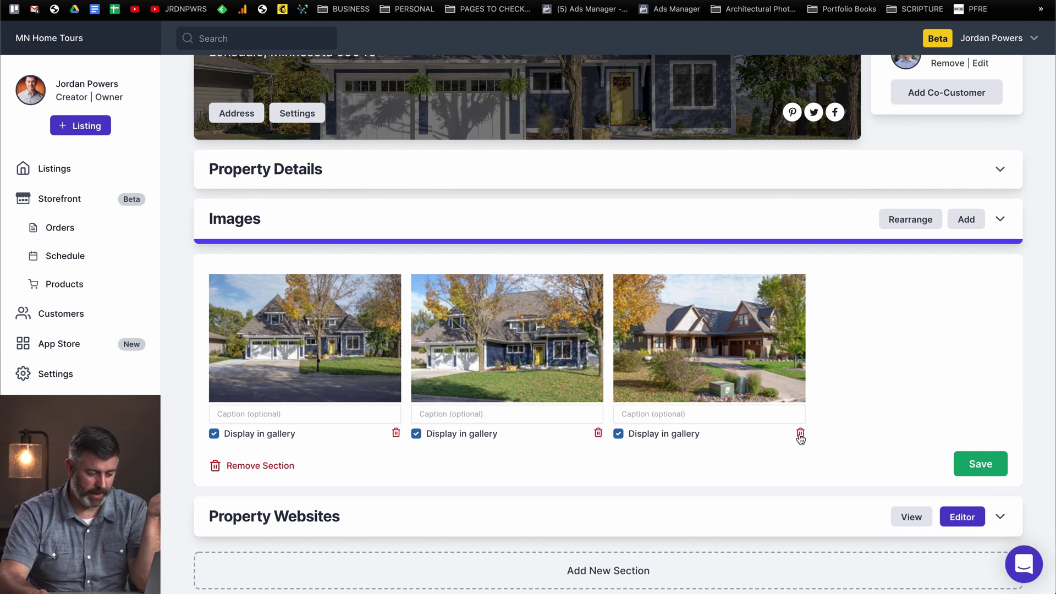
{"action": "left_click", "coordinate": [619, 434]}
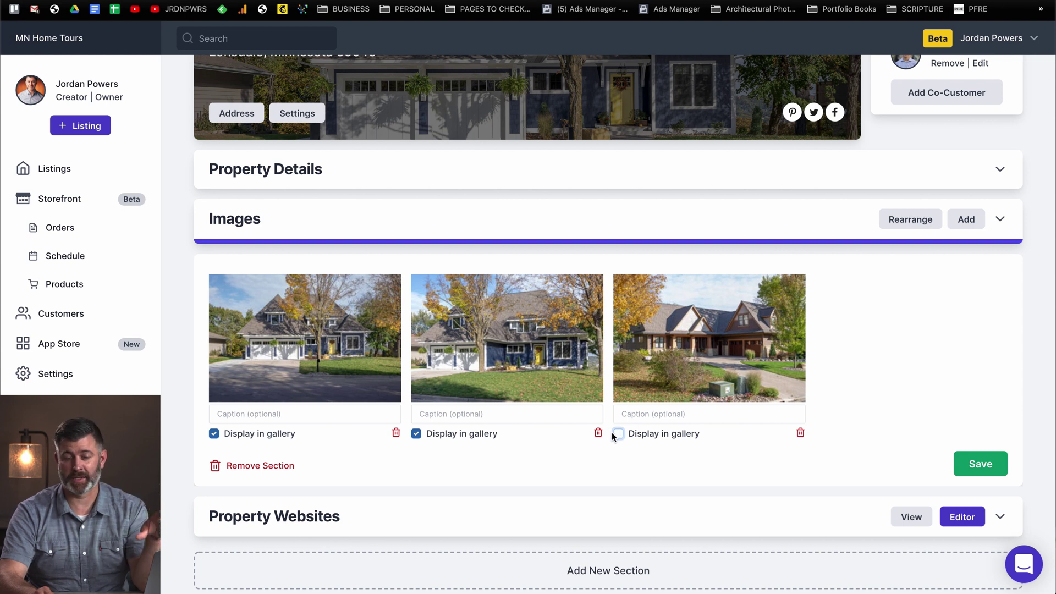
{"action": "left_click", "coordinate": [618, 434]}
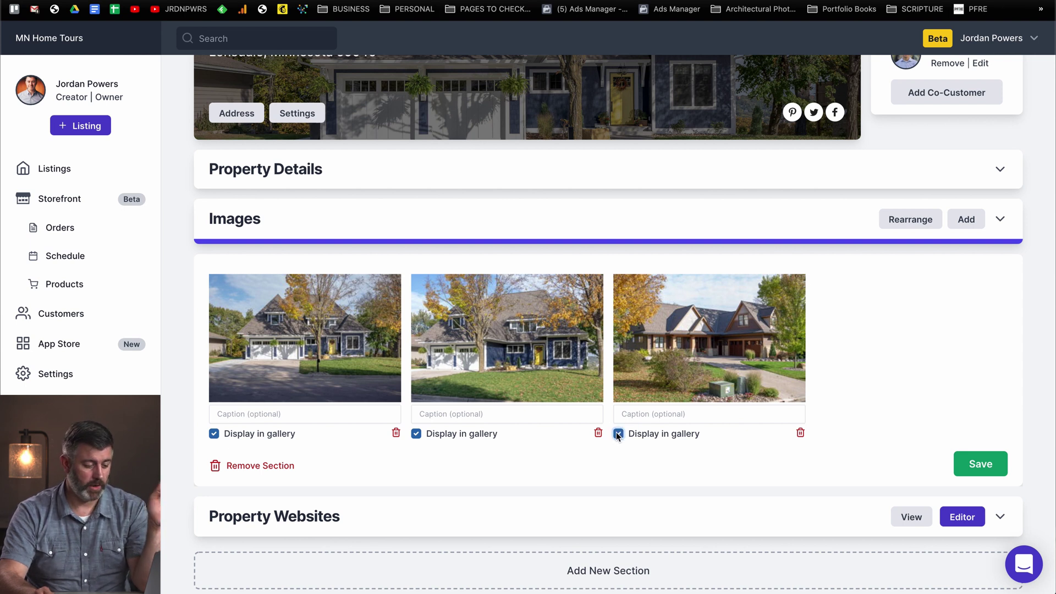
{"action": "left_click", "coordinate": [801, 433]}
{"action": "left_click", "coordinate": [376, 342]}
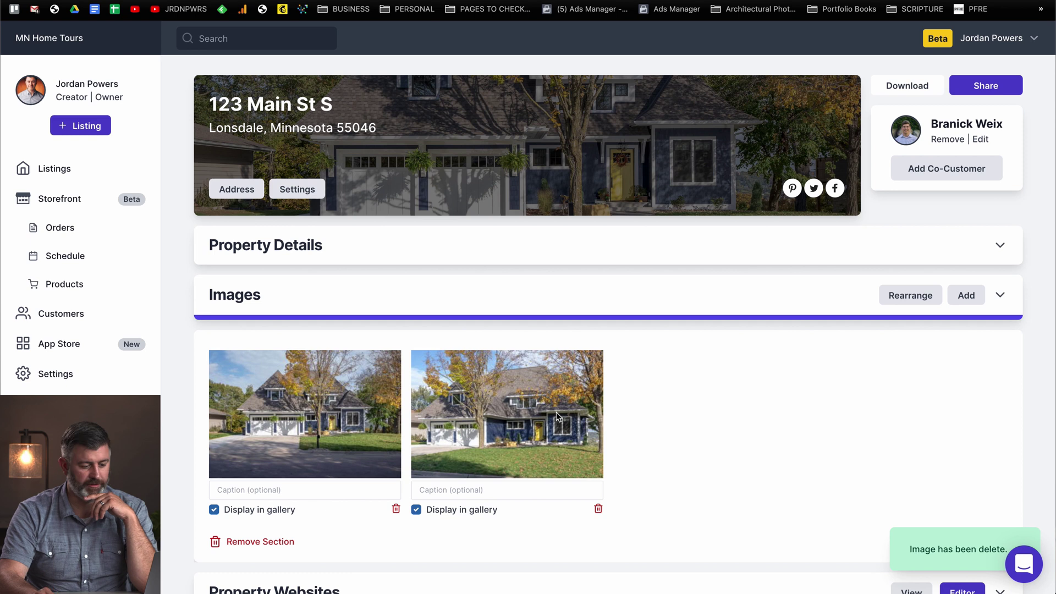
Rearrange the photos so the tree-framed shot comes first and save the new order
{"action": "left_click", "coordinate": [917, 295]}
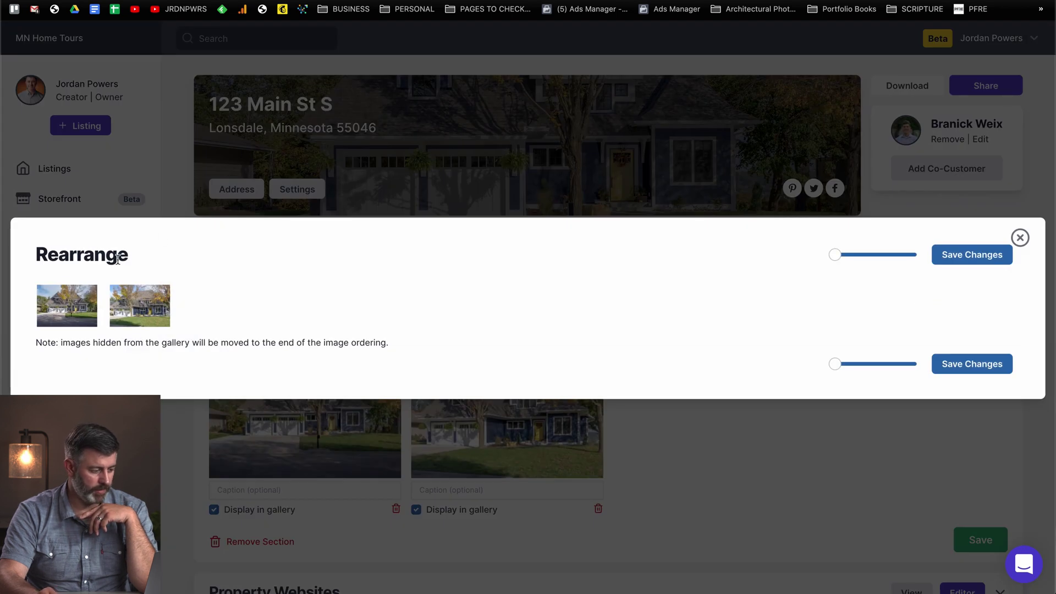
{"action": "left_click_drag", "start_coordinate": [838, 254], "coordinate": [863, 254]}
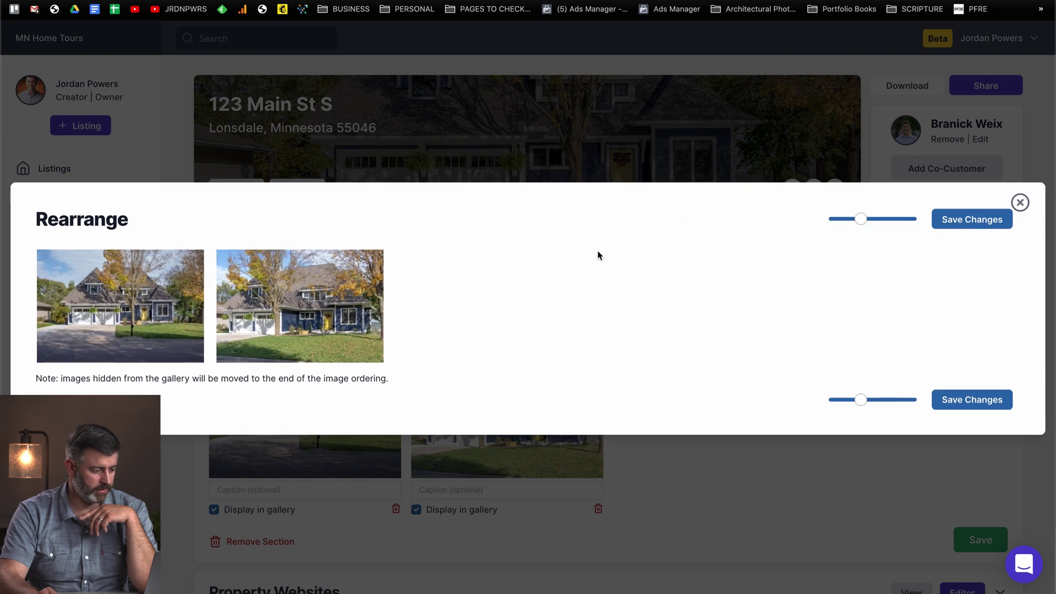
{"action": "left_click_drag", "start_coordinate": [316, 317], "coordinate": [110, 308]}
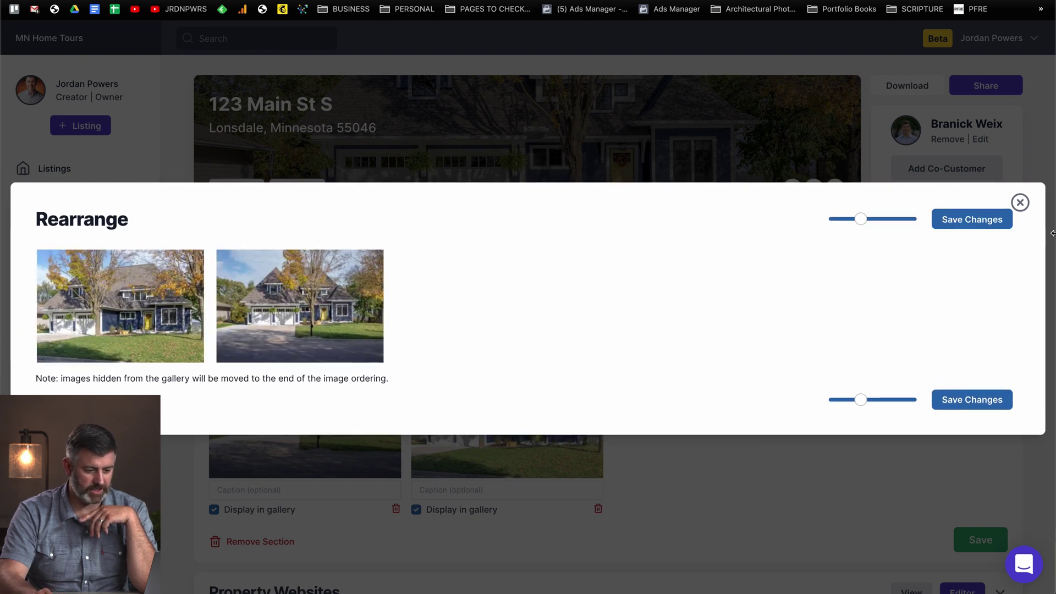
{"action": "left_click", "coordinate": [997, 227]}
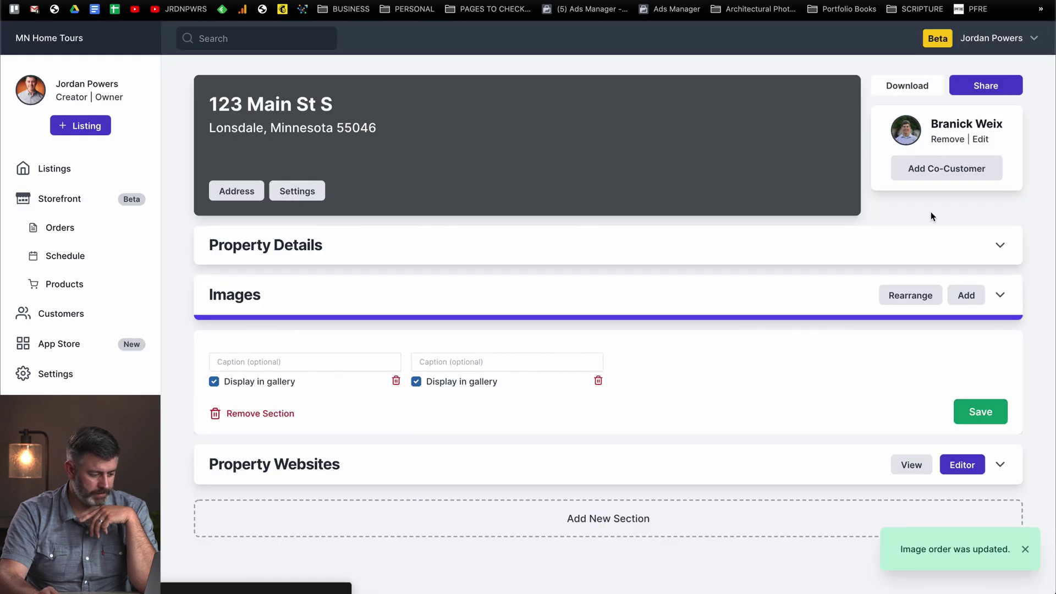
{"action": "scroll", "coordinate": [753, 262], "scroll_direction": "down", "scroll_amount": 3}
{"action": "scroll", "coordinate": [743, 348], "scroll_direction": "up", "scroll_amount": 2}
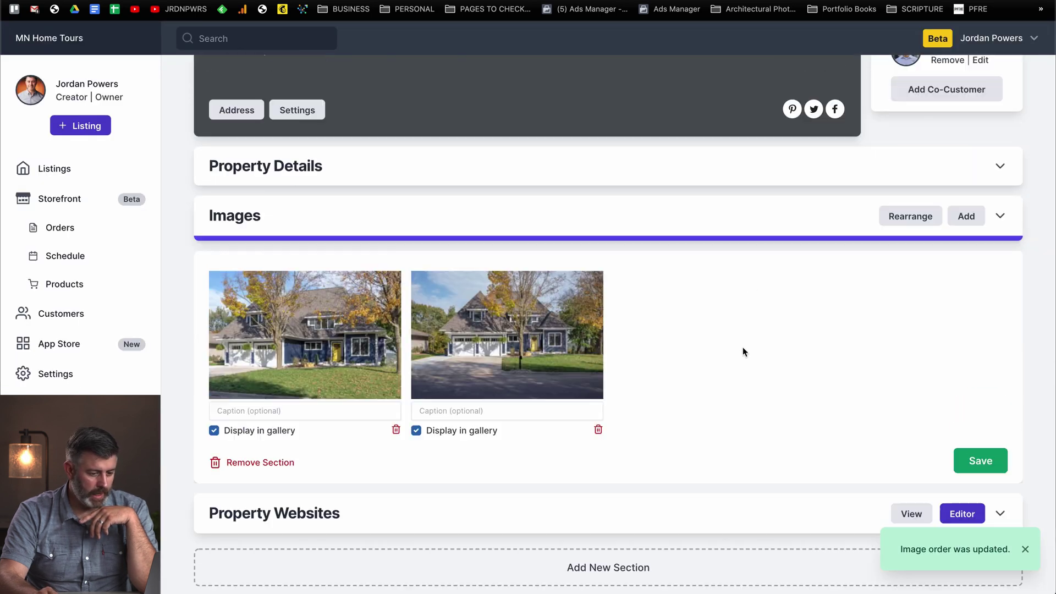
Expand Property Details, try auto-fill and the price field, and scroll through the form
{"action": "left_click", "coordinate": [1002, 212]}
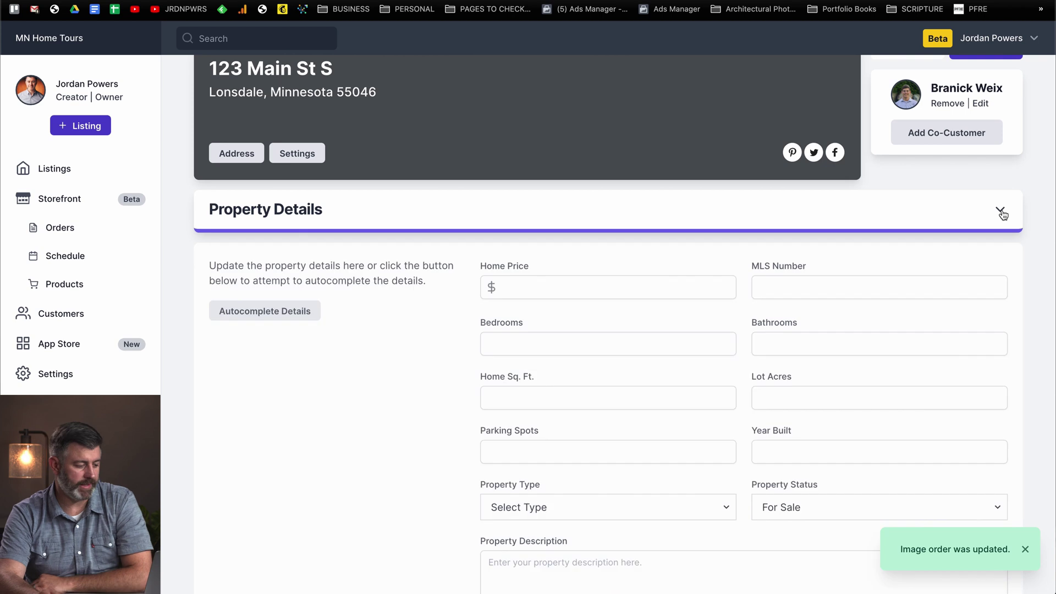
{"action": "left_click", "coordinate": [308, 313]}
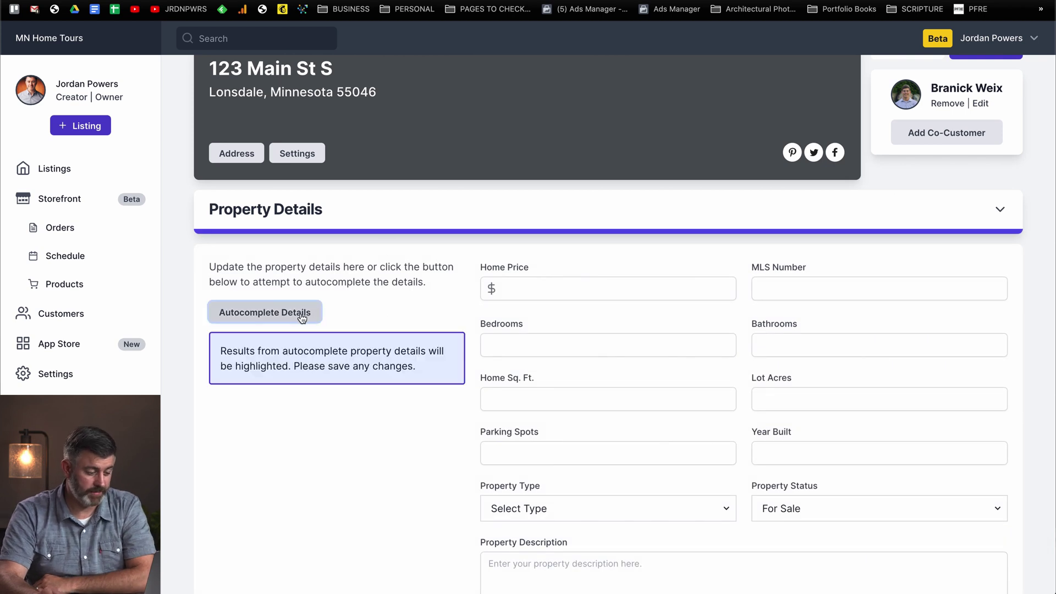
{"action": "scroll", "coordinate": [419, 297], "scroll_direction": "up", "scroll_amount": 1}
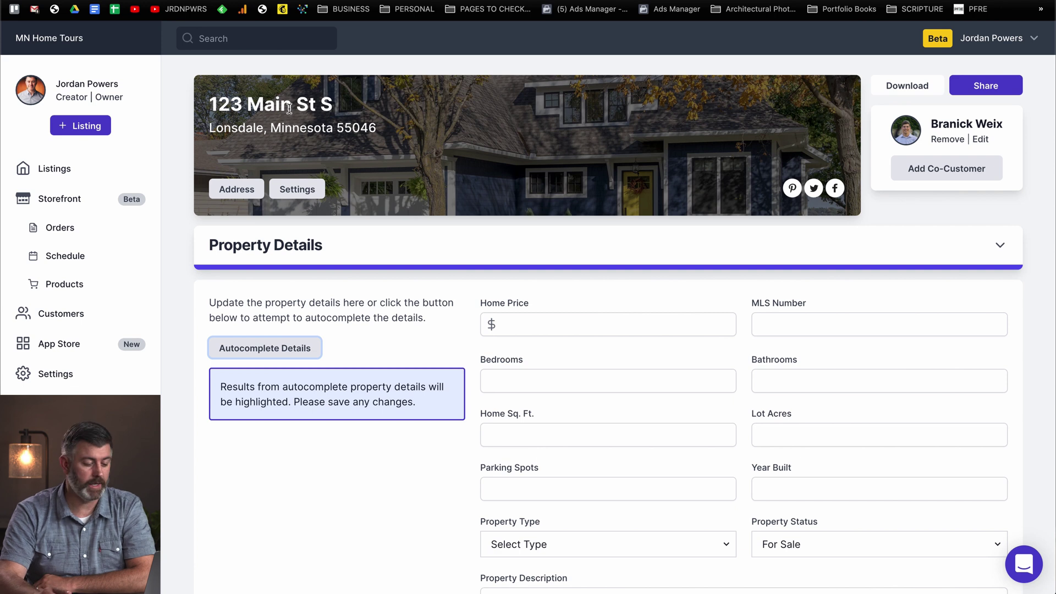
{"action": "left_click", "coordinate": [550, 326]}
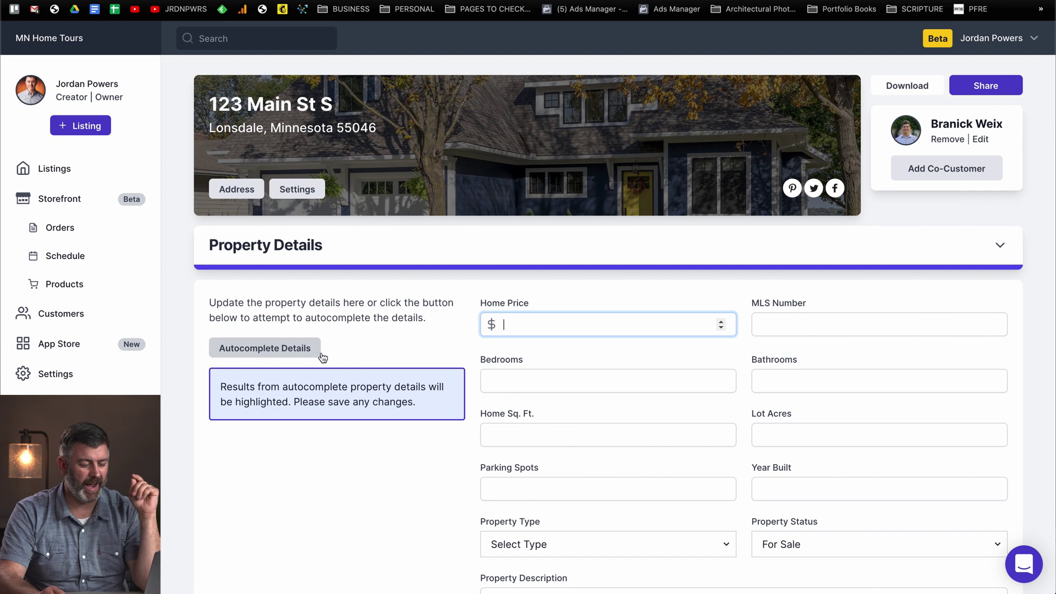
{"action": "scroll", "coordinate": [327, 358], "scroll_direction": "down", "scroll_amount": 2}
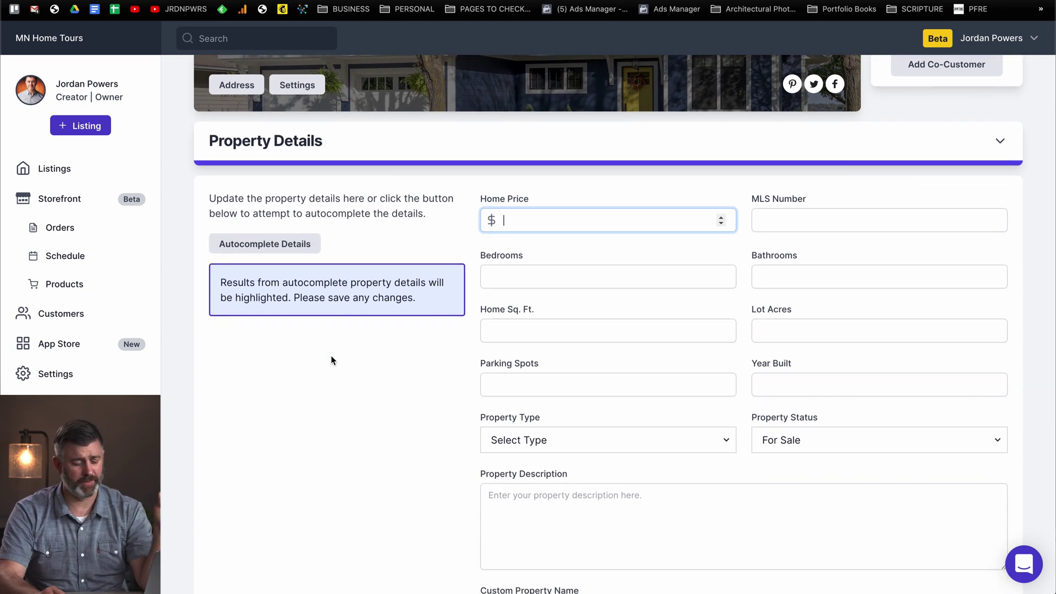
{"action": "scroll", "coordinate": [331, 360], "scroll_direction": "down", "scroll_amount": 5}
{"action": "scroll", "coordinate": [332, 360], "scroll_direction": "up", "scroll_amount": 3}
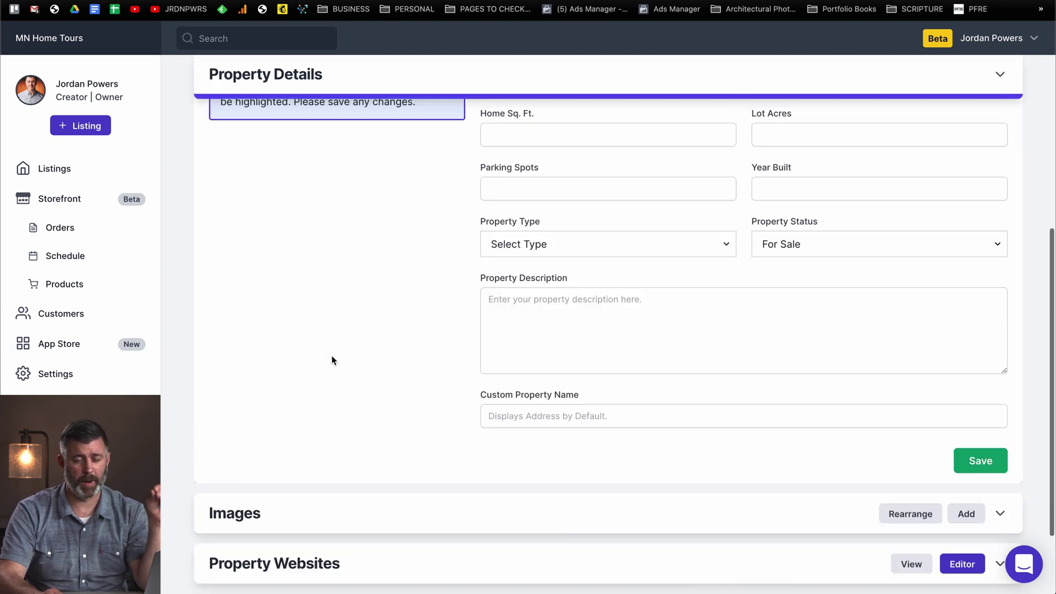
{"action": "scroll", "coordinate": [331, 360], "scroll_direction": "up", "scroll_amount": 1}
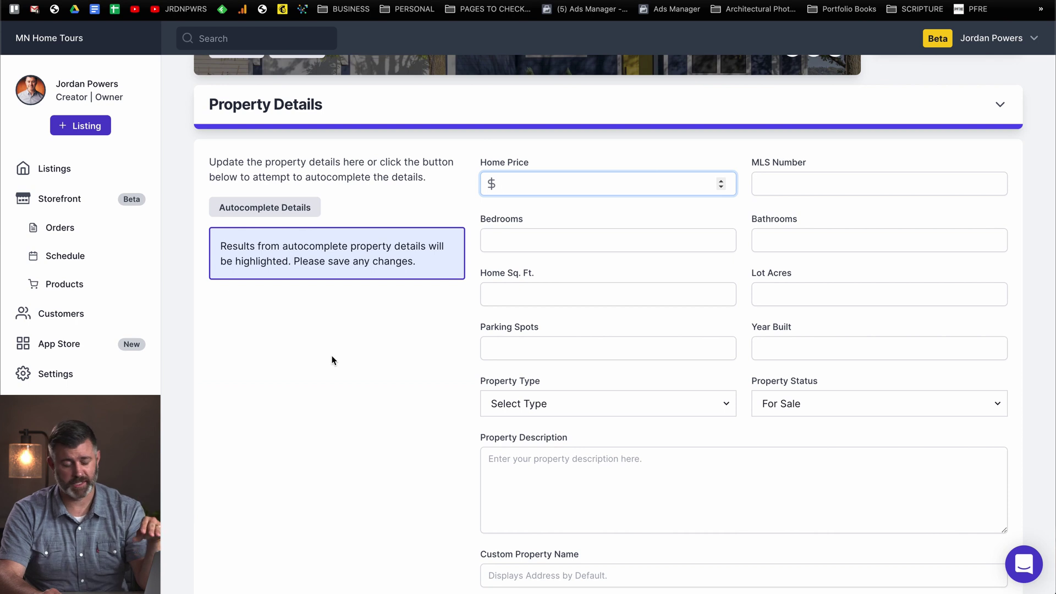
{"action": "scroll", "coordinate": [331, 360], "scroll_direction": "down", "scroll_amount": 5}
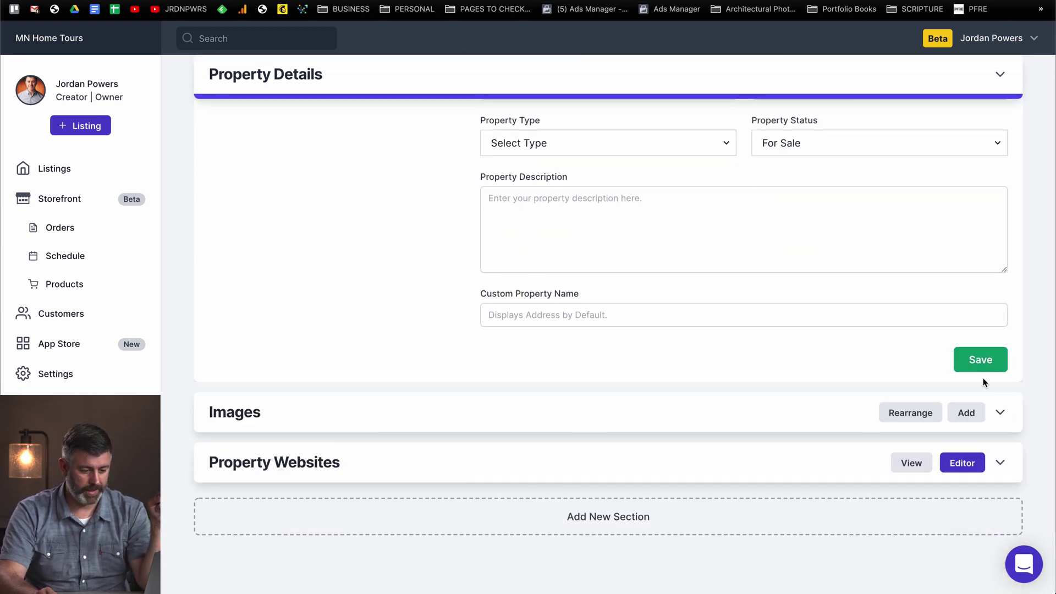
{"action": "scroll", "coordinate": [957, 379], "scroll_direction": "up", "scroll_amount": 8}
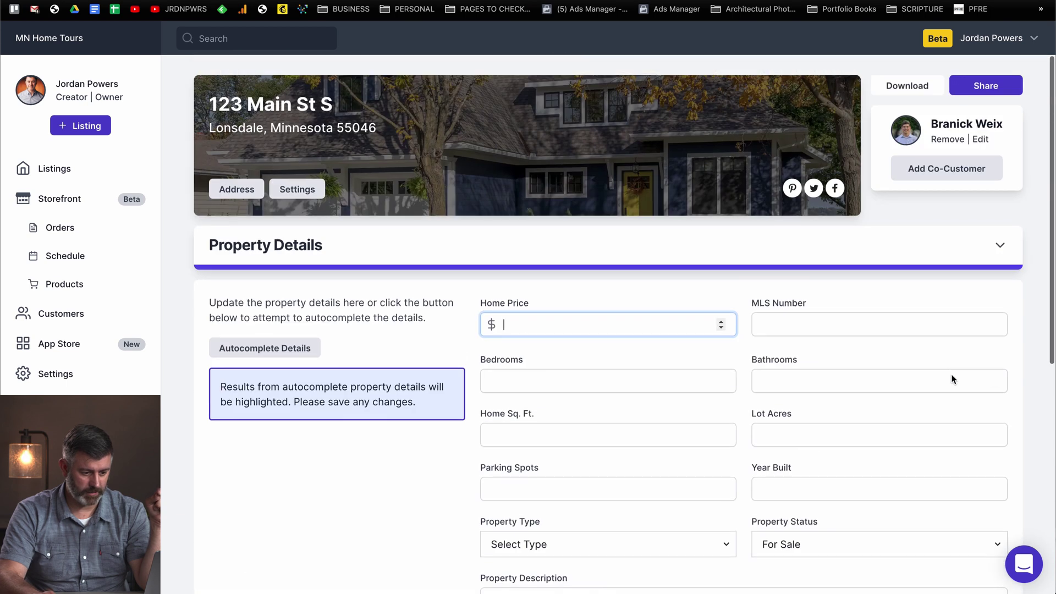
Collapse Property Details, then open and dismiss the image upload dialog without adding files
{"action": "left_click", "coordinate": [1000, 244]}
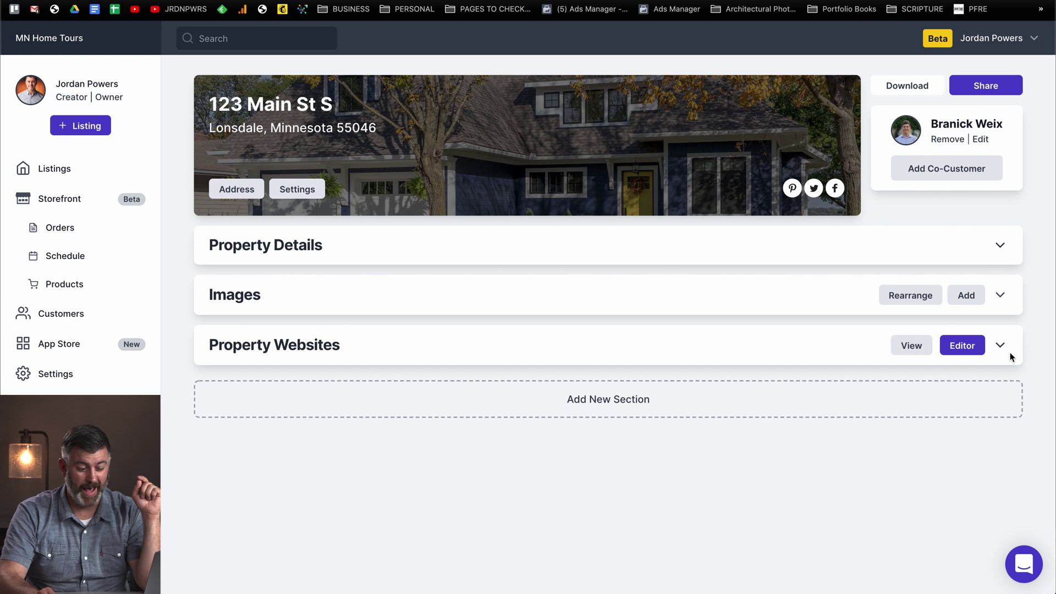
{"action": "left_click", "coordinate": [972, 296]}
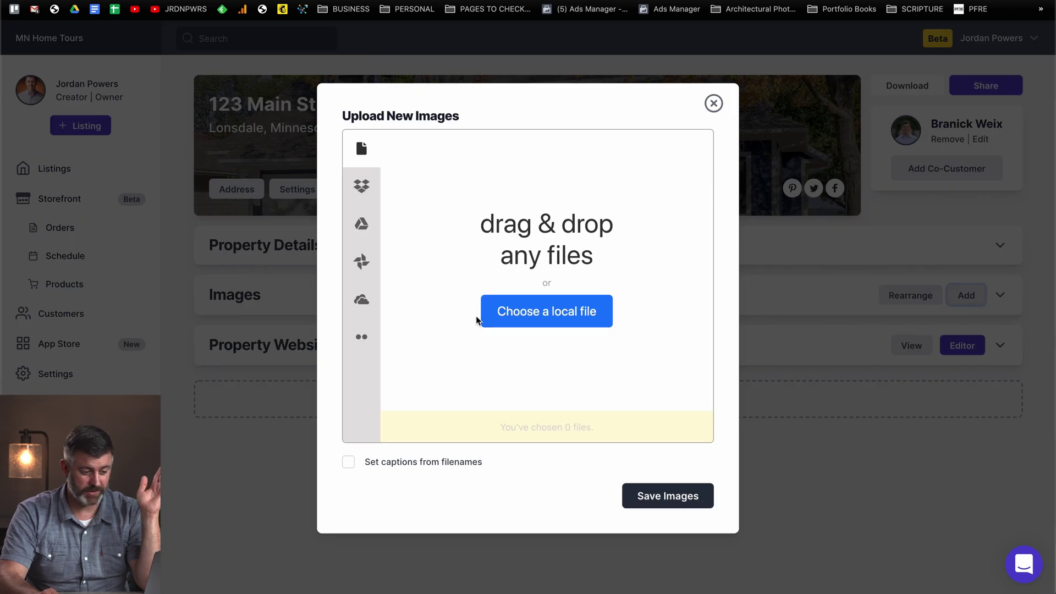
{"action": "left_click", "coordinate": [714, 104]}
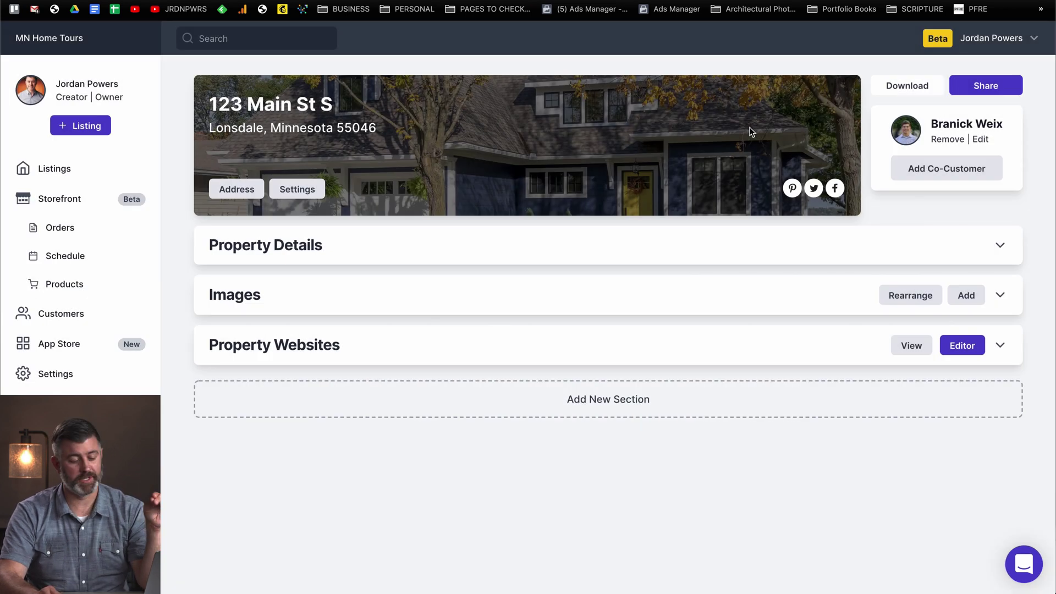
{"action": "left_click", "coordinate": [969, 354]}
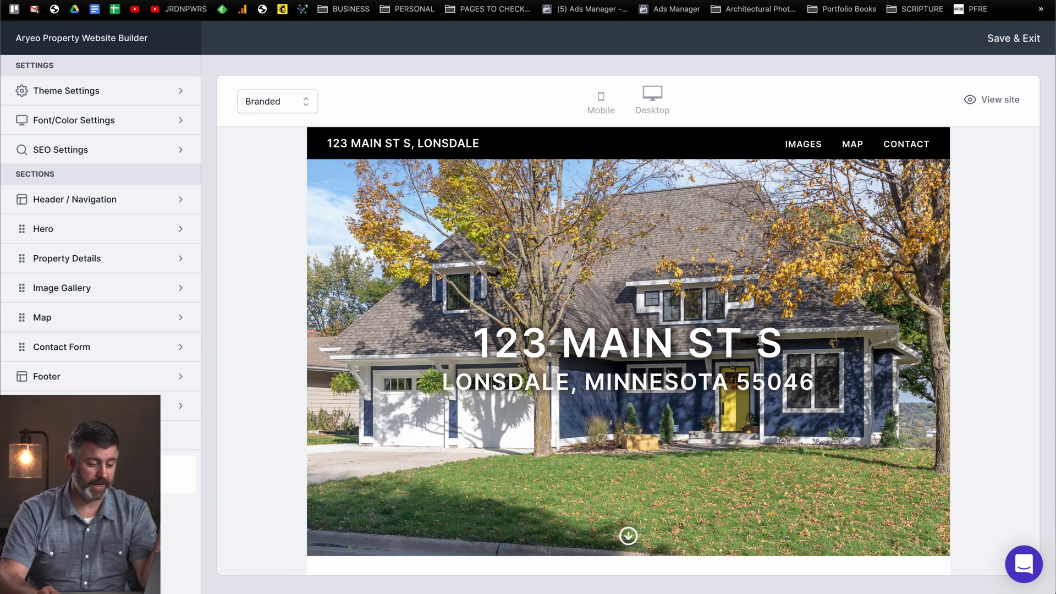
{"action": "scroll", "coordinate": [764, 337], "scroll_direction": "down", "scroll_amount": 1}
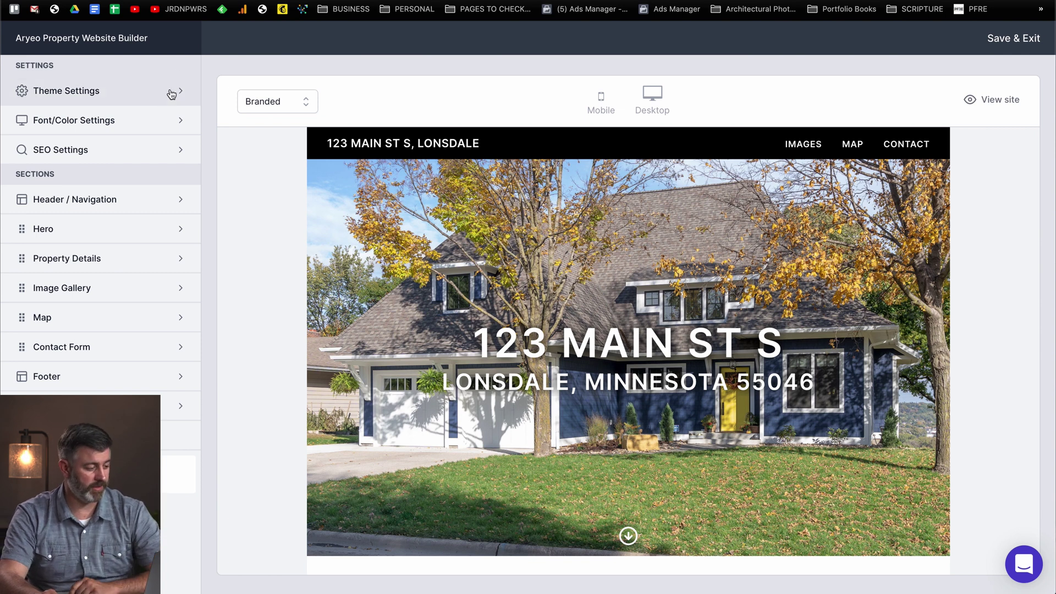
{"action": "left_click", "coordinate": [172, 94]}
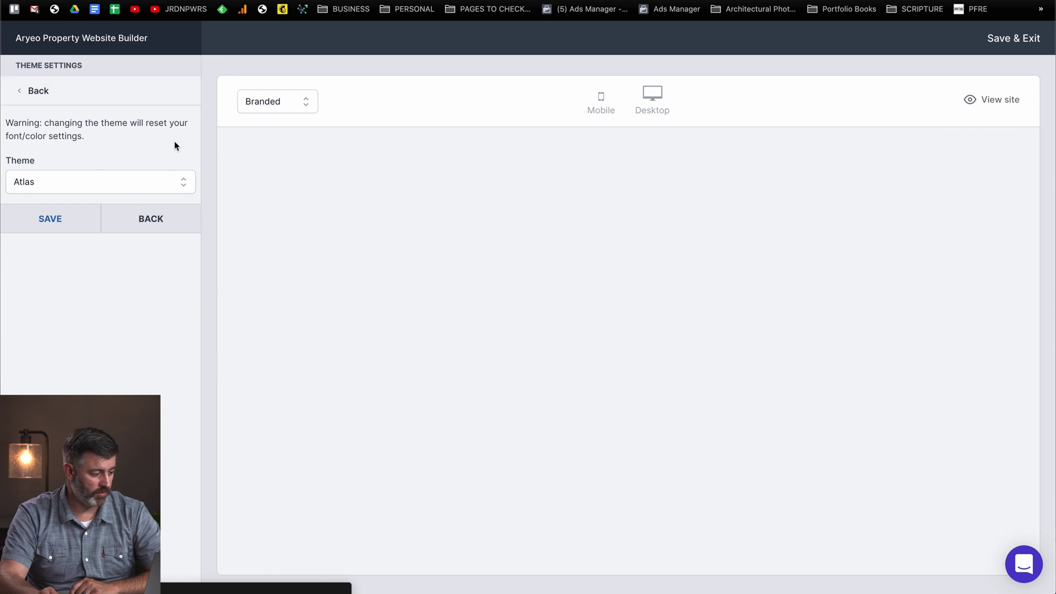
{"action": "left_click", "coordinate": [181, 179]}
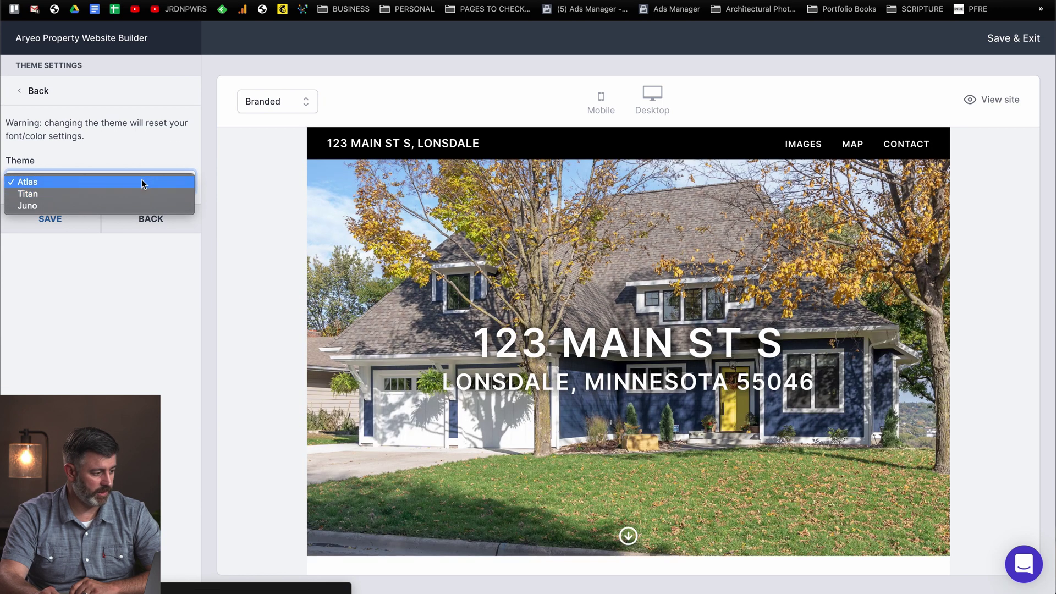
{"action": "left_click", "coordinate": [33, 91]}
{"action": "left_click", "coordinate": [33, 91]}
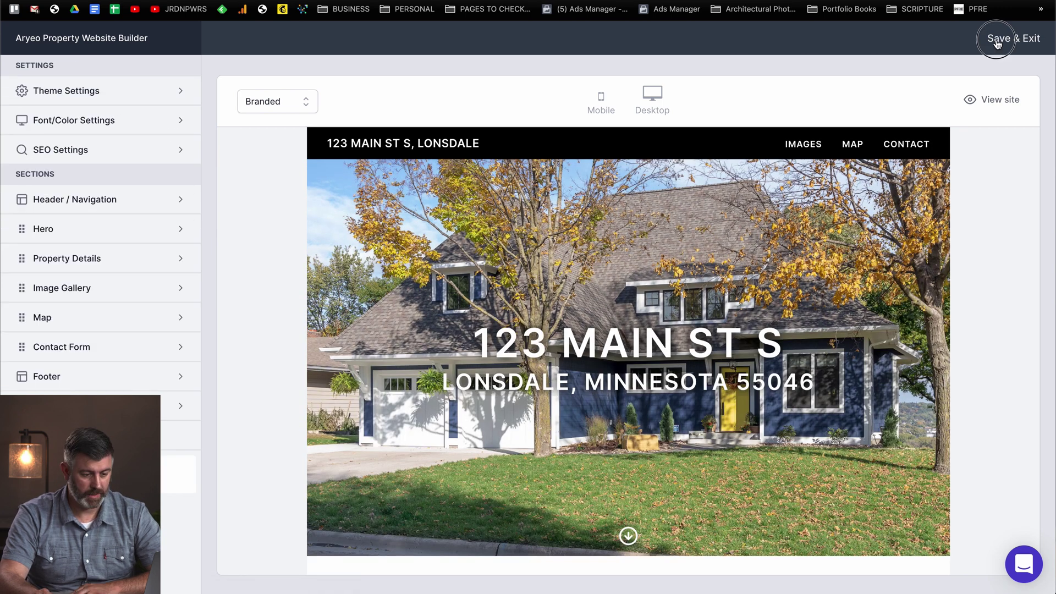
{"action": "left_click", "coordinate": [998, 40]}
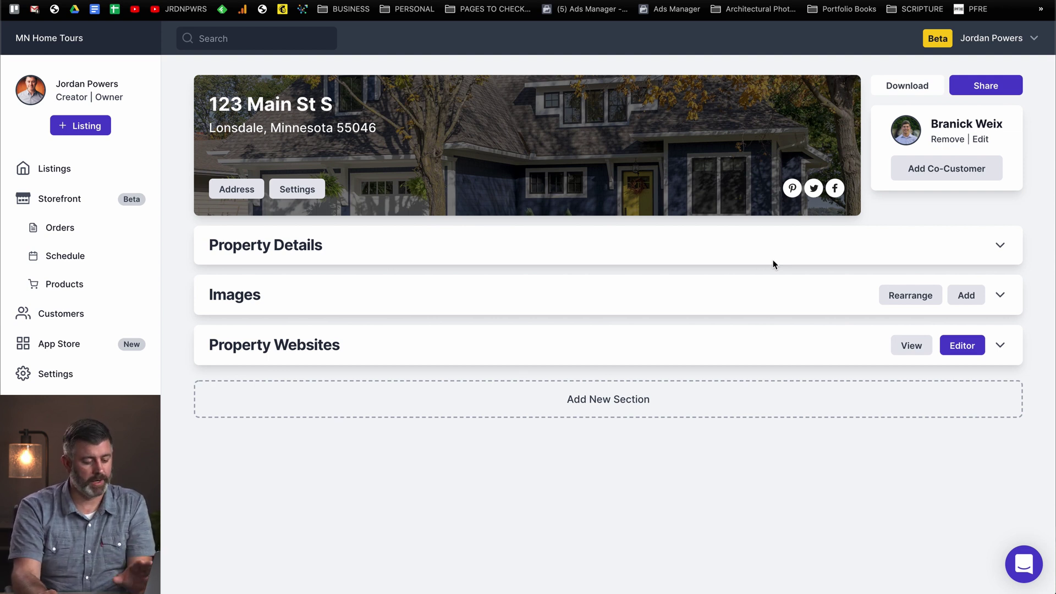
Add a new Videos section to 123 Main St S and open its Add New Video form
{"action": "left_click", "coordinate": [590, 414]}
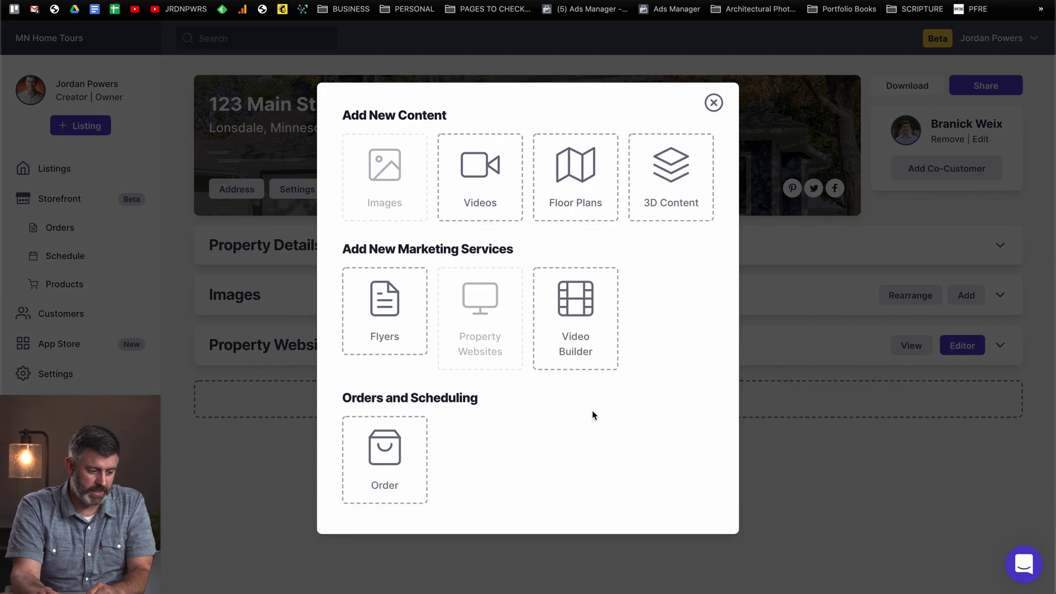
{"action": "left_click", "coordinate": [474, 196]}
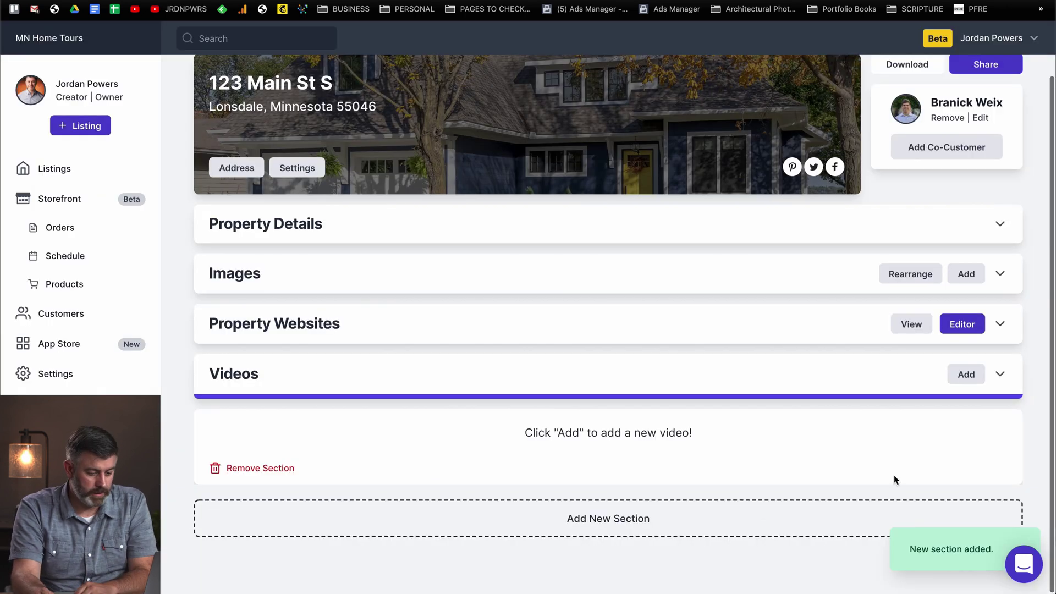
{"action": "left_click", "coordinate": [960, 373]}
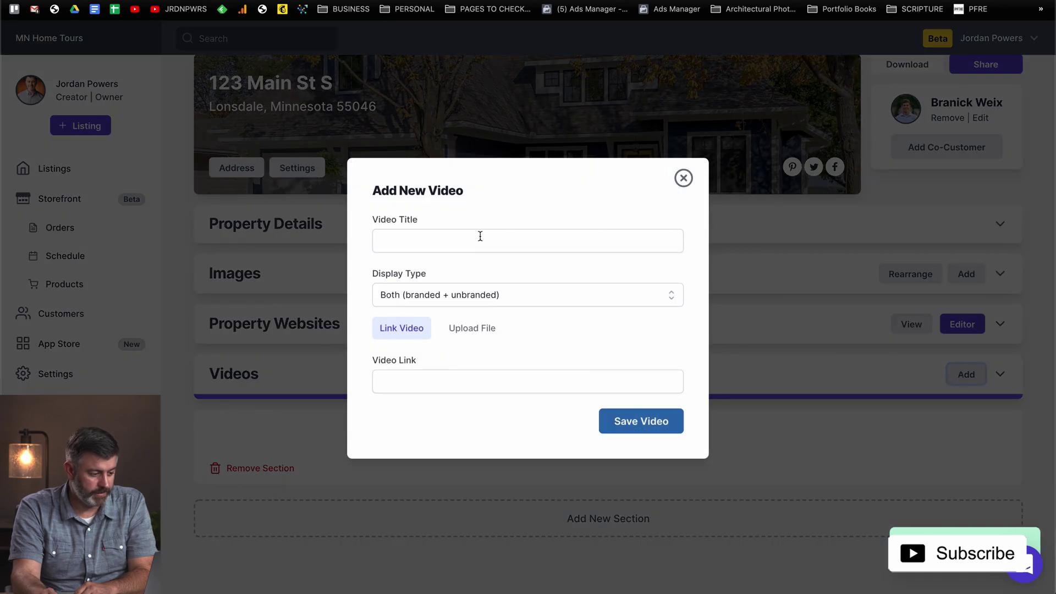
Title the new video '123 Main St' and keep Display Type as Both
{"action": "left_click", "coordinate": [477, 242]}
{"action": "type", "text": "123 "}
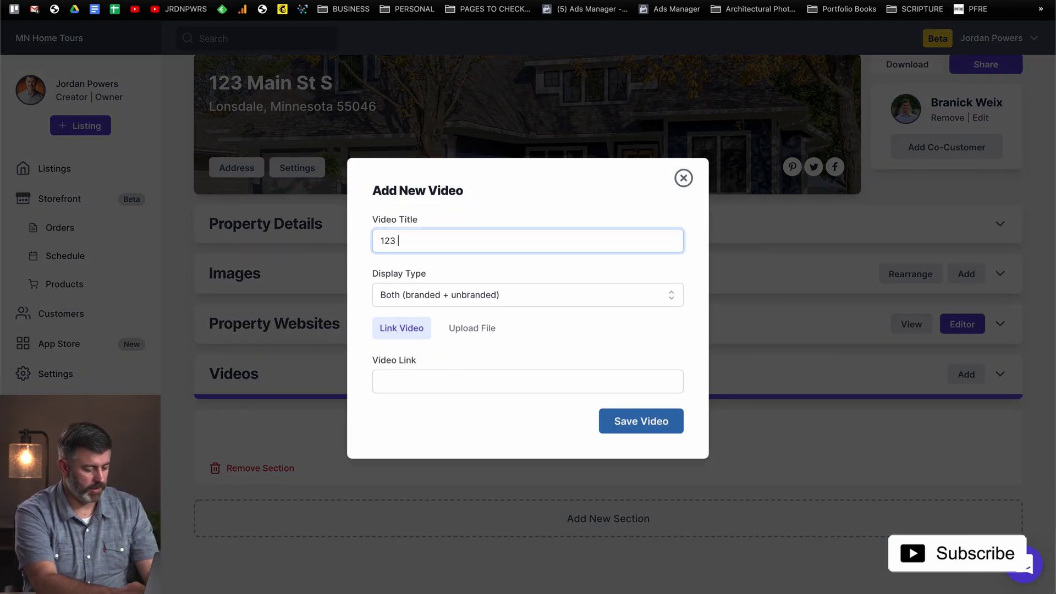
{"action": "type", "text": "Main St"}
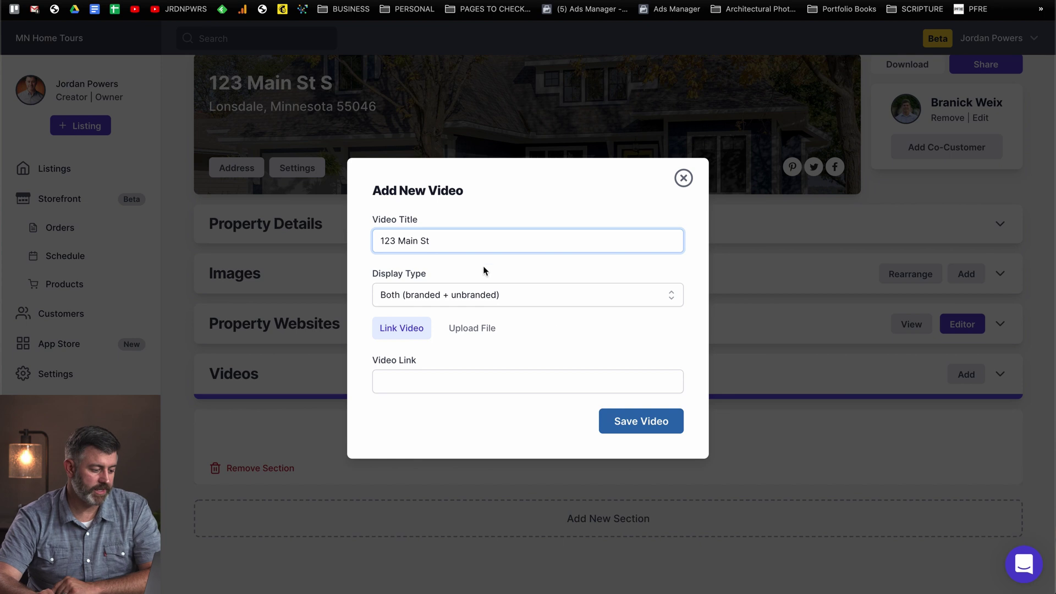
{"action": "left_click", "coordinate": [616, 296]}
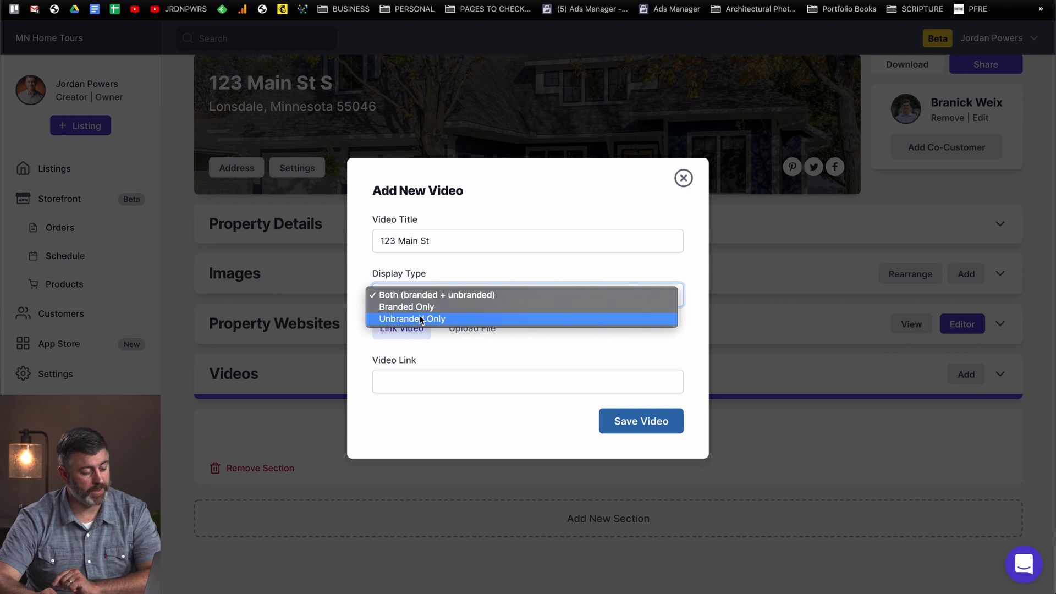
{"action": "left_click", "coordinate": [518, 270]}
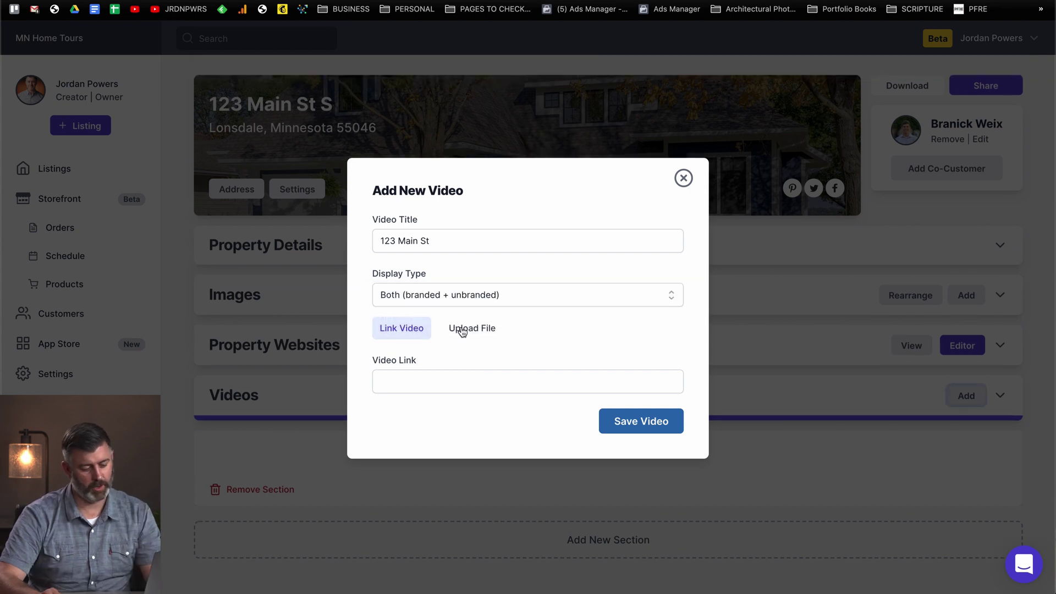
Upload TEST.mp4 from the Desktop as the video file
{"action": "left_click", "coordinate": [450, 330]}
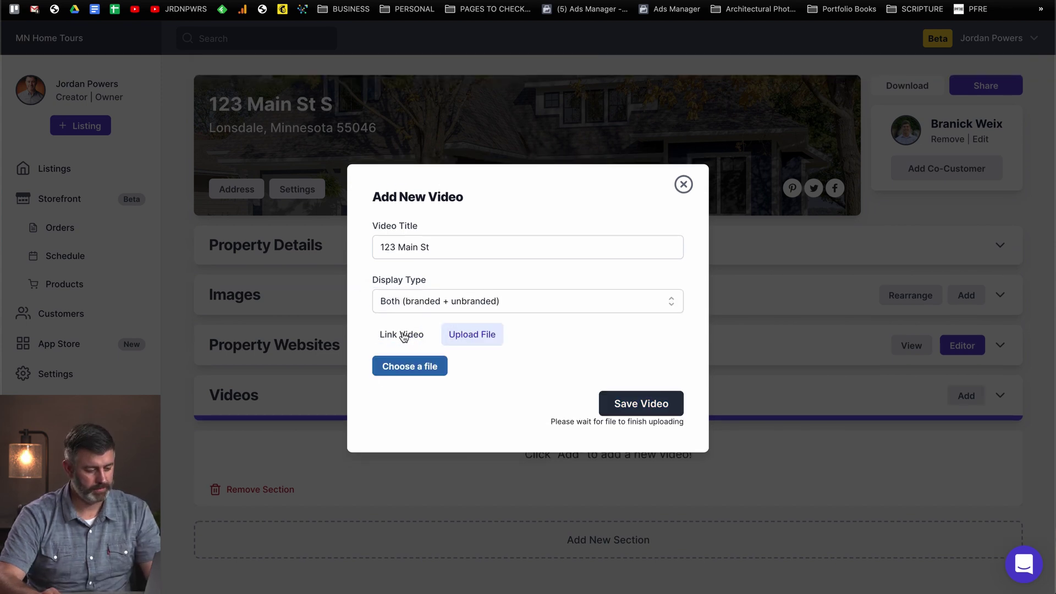
{"action": "left_click", "coordinate": [404, 366]}
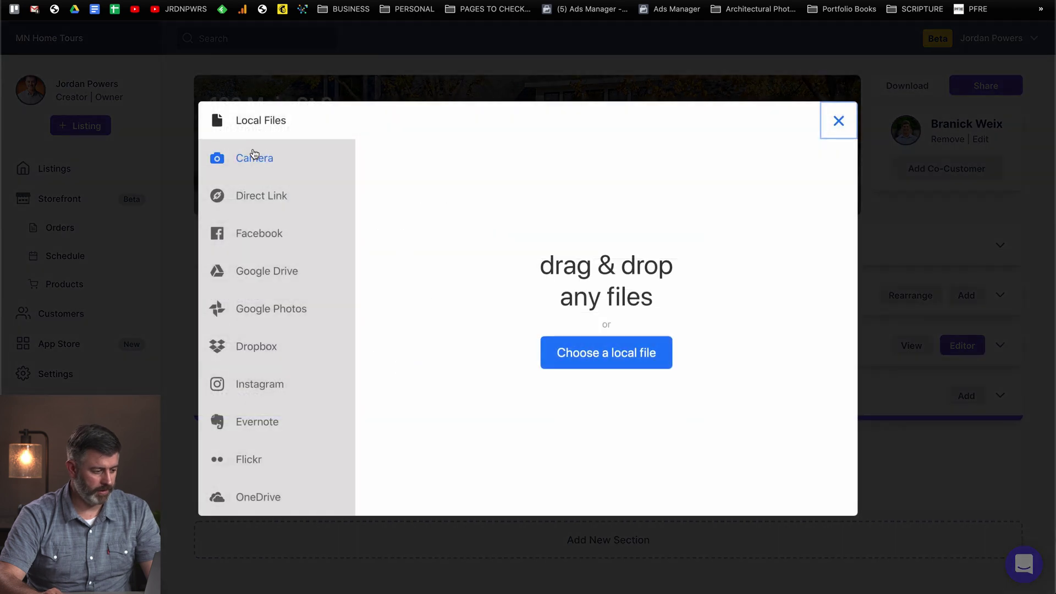
{"action": "left_click", "coordinate": [600, 367]}
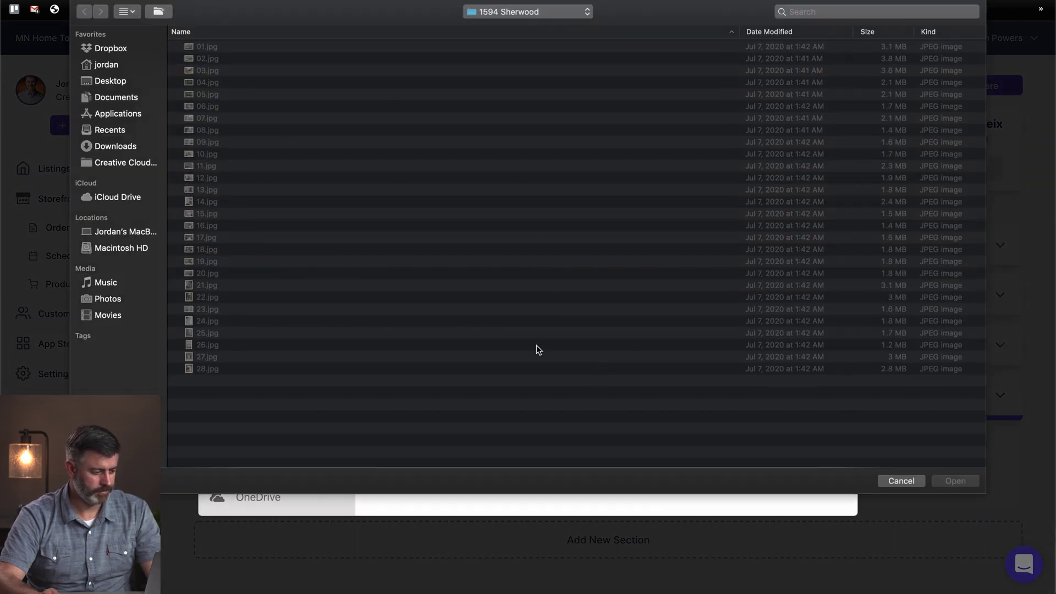
{"action": "left_click", "coordinate": [109, 83]}
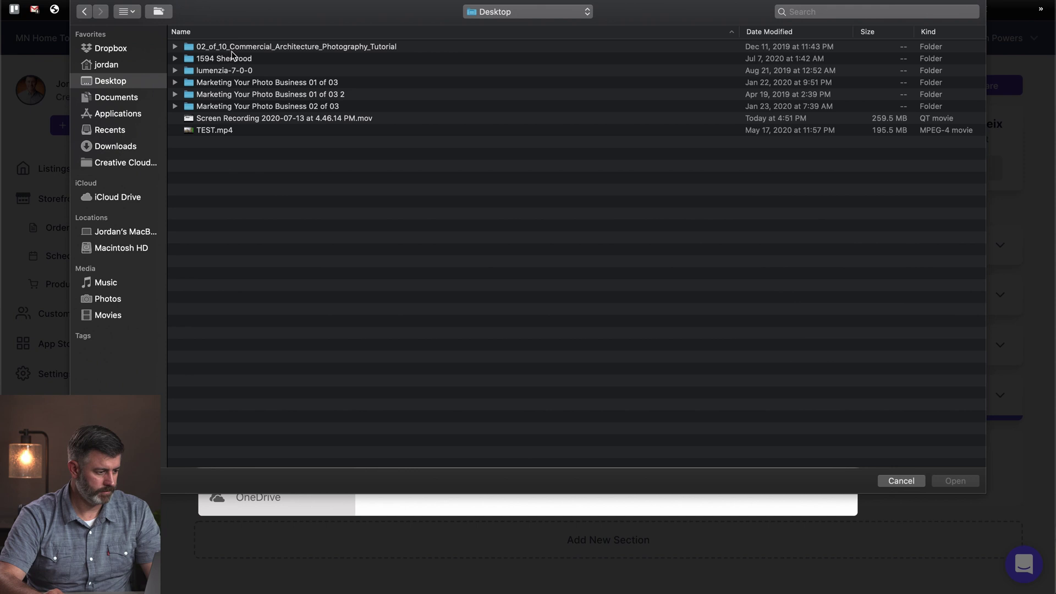
{"action": "left_click", "coordinate": [210, 131]}
{"action": "double_click", "coordinate": [209, 131]}
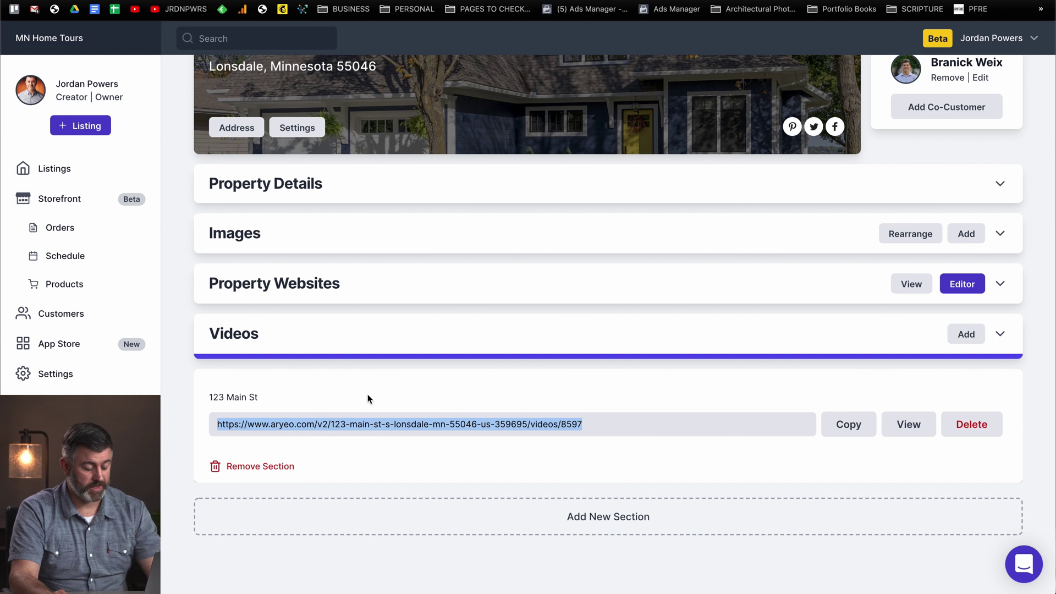
Check the new video's link, then add a new section to the listing
{"action": "left_click", "coordinate": [371, 425]}
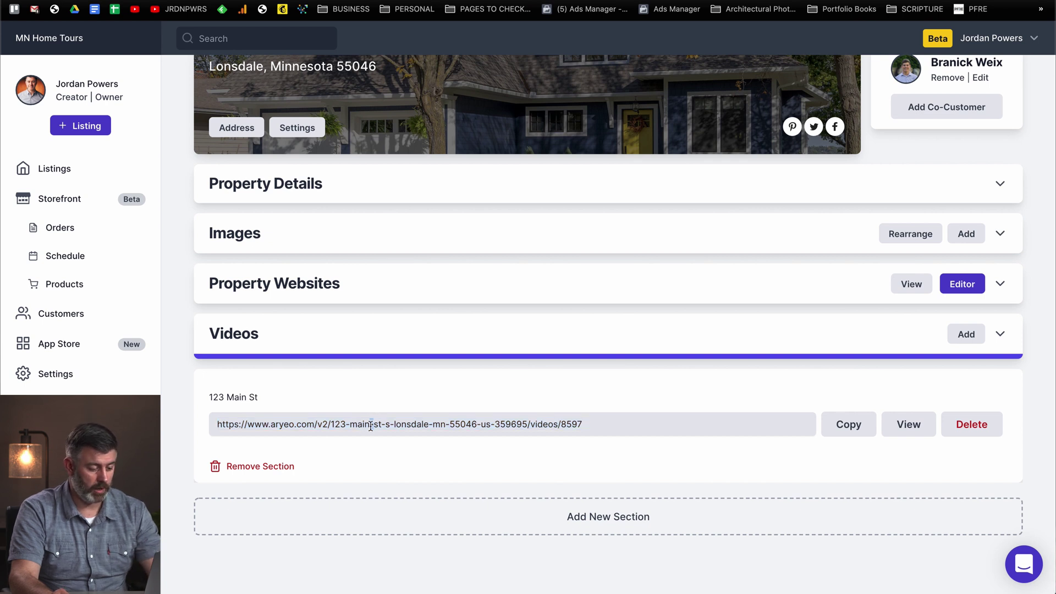
{"action": "triple_click", "coordinate": [371, 426]}
{"action": "left_click", "coordinate": [390, 404]}
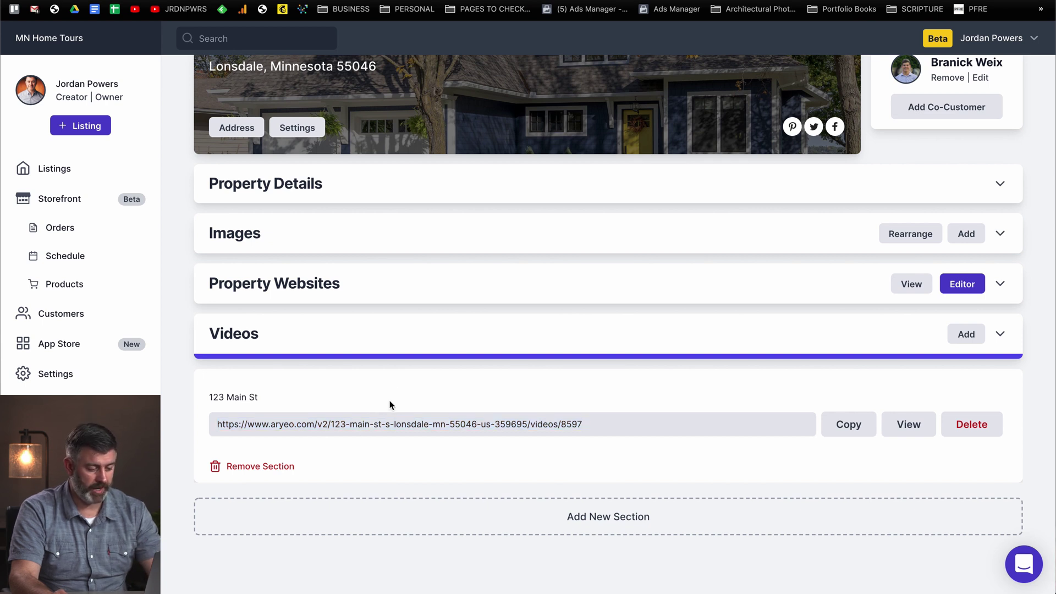
{"action": "left_click", "coordinate": [598, 526]}
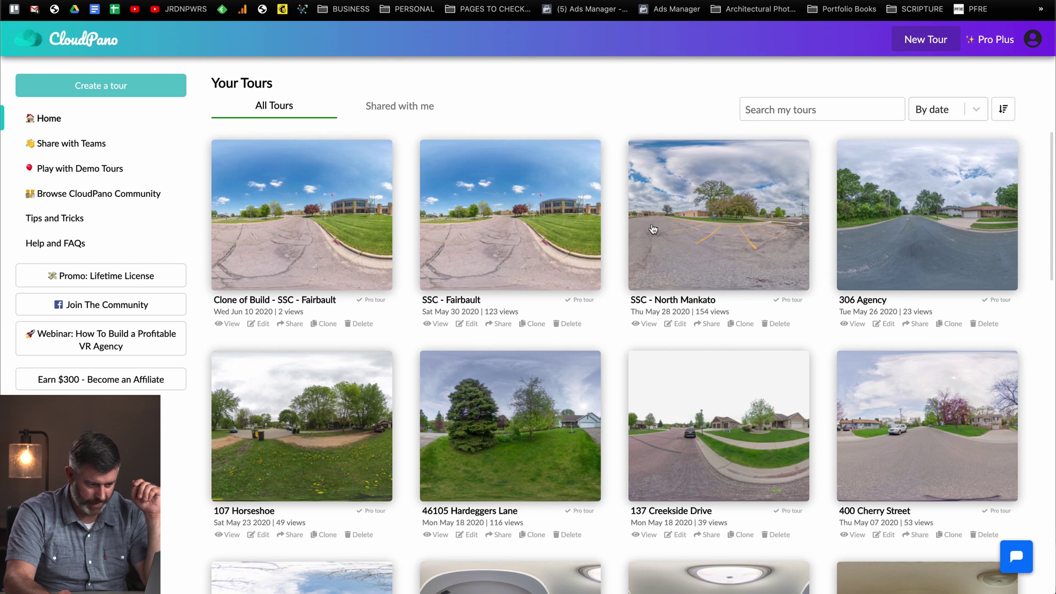
Copy the published CloudPano tour's direct link from its Share dialog
{"action": "left_click", "coordinate": [915, 325]}
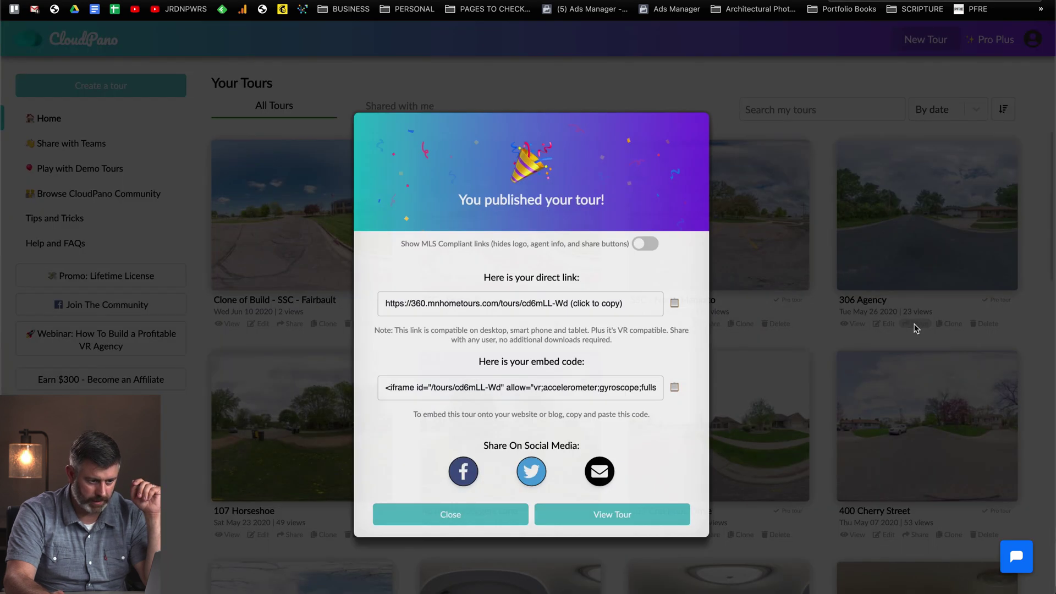
{"action": "left_click", "coordinate": [521, 304]}
{"action": "left_click", "coordinate": [520, 304]}
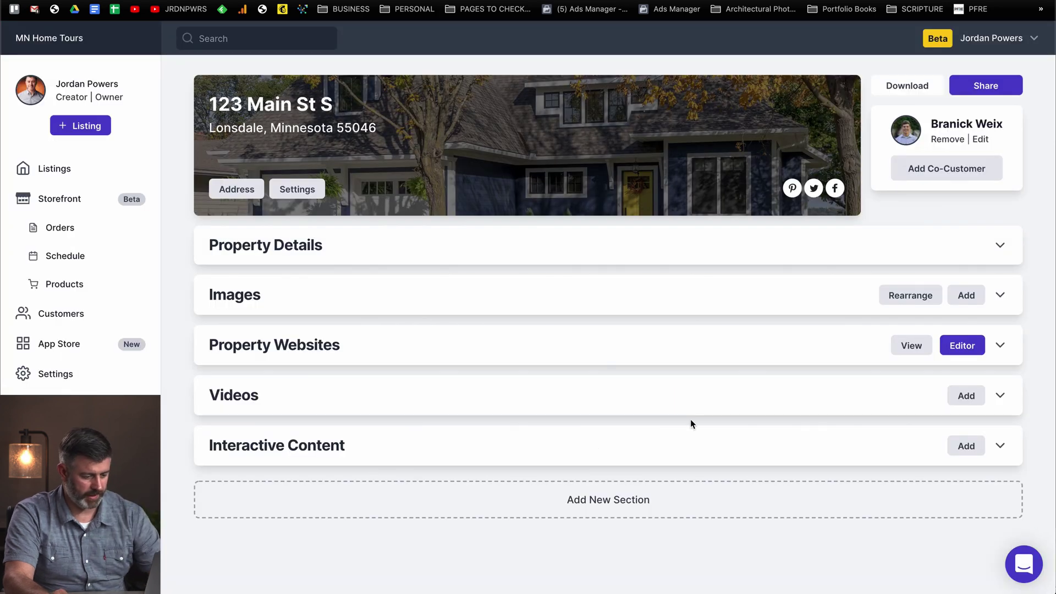
Paste the CloudPano 360 tour link into Interactive Content and add it
{"action": "left_click", "coordinate": [962, 446]}
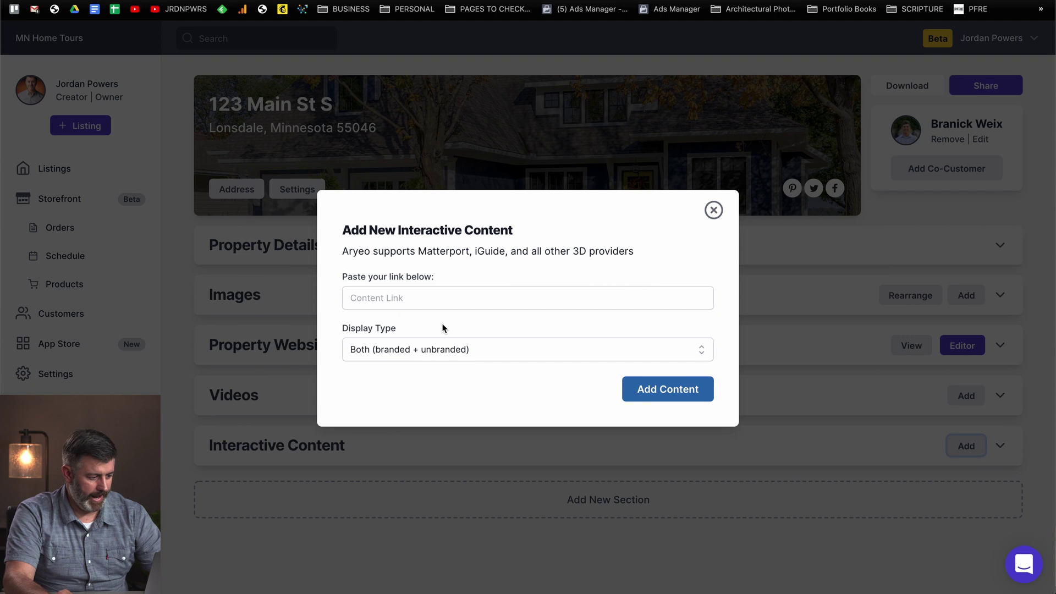
{"action": "left_click", "coordinate": [419, 292]}
{"action": "type", "text": "https://360.mnhometours.com/tours/cd6mLL-Wd"}
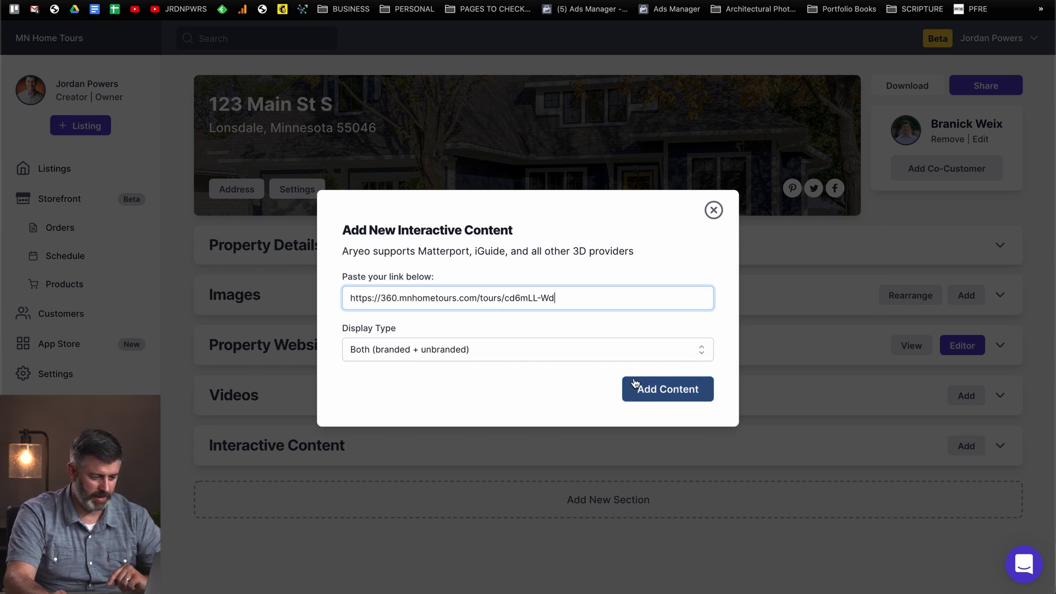
{"action": "left_click", "coordinate": [667, 390]}
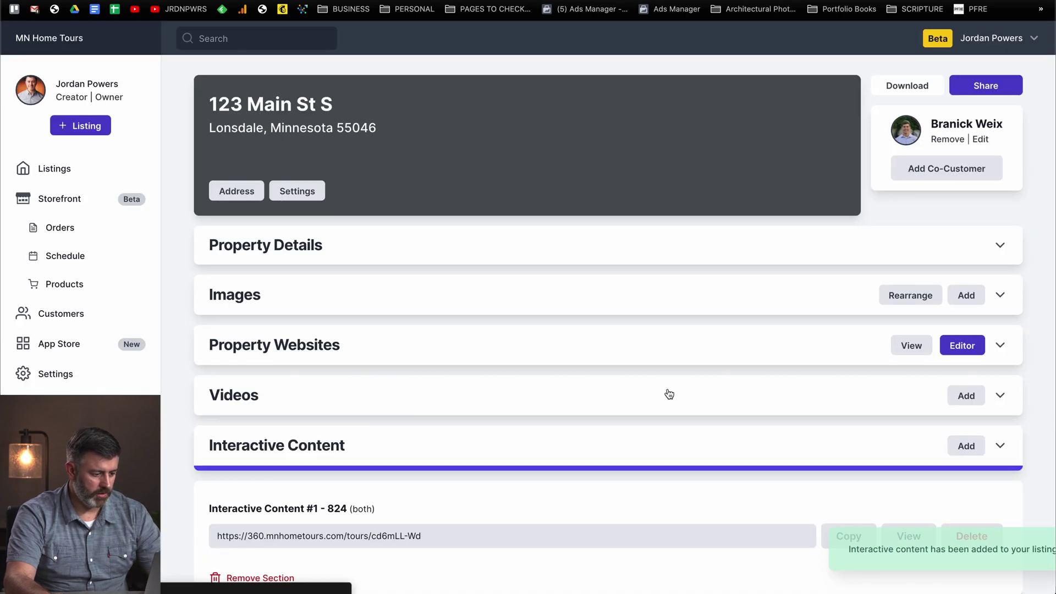
Add a Floor Plans section without uploading files, then remove it
{"action": "scroll", "coordinate": [507, 453], "scroll_direction": "down", "scroll_amount": 2}
{"action": "left_click", "coordinate": [584, 516]}
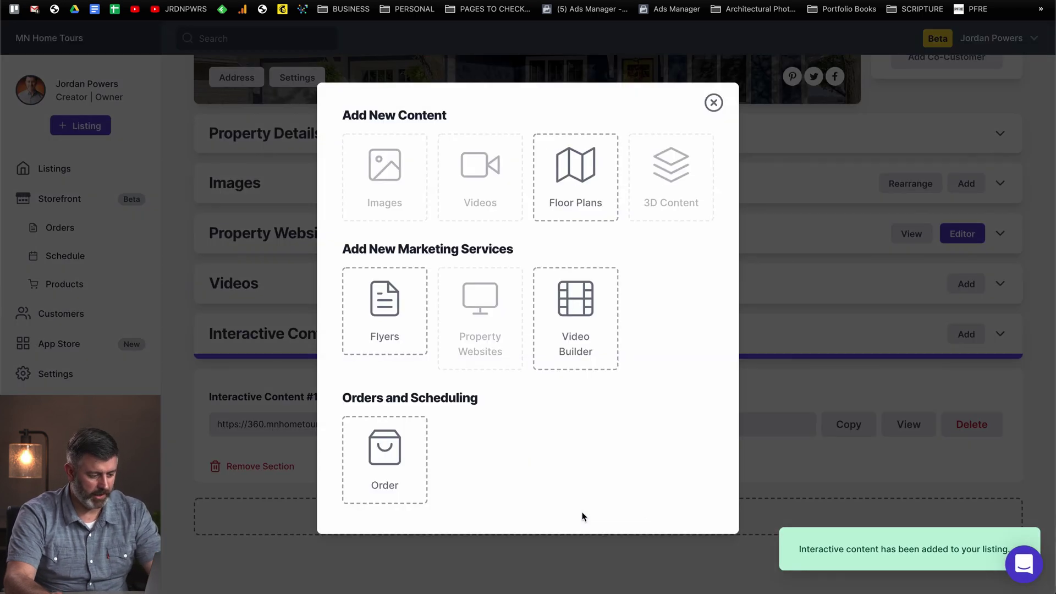
{"action": "left_click", "coordinate": [572, 170]}
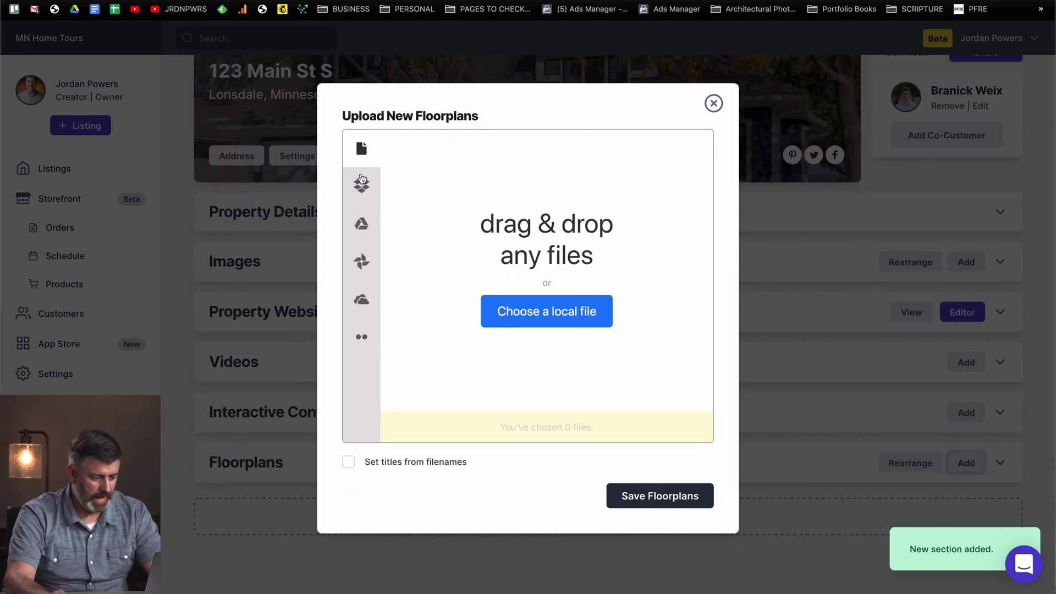
{"action": "left_click", "coordinate": [714, 103]}
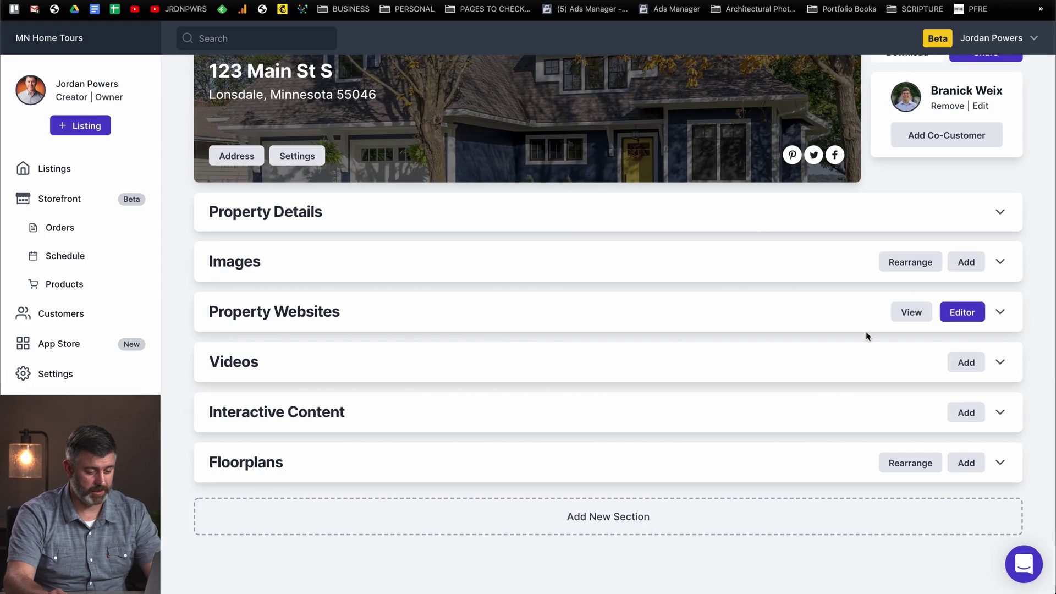
{"action": "left_click", "coordinate": [1000, 462]}
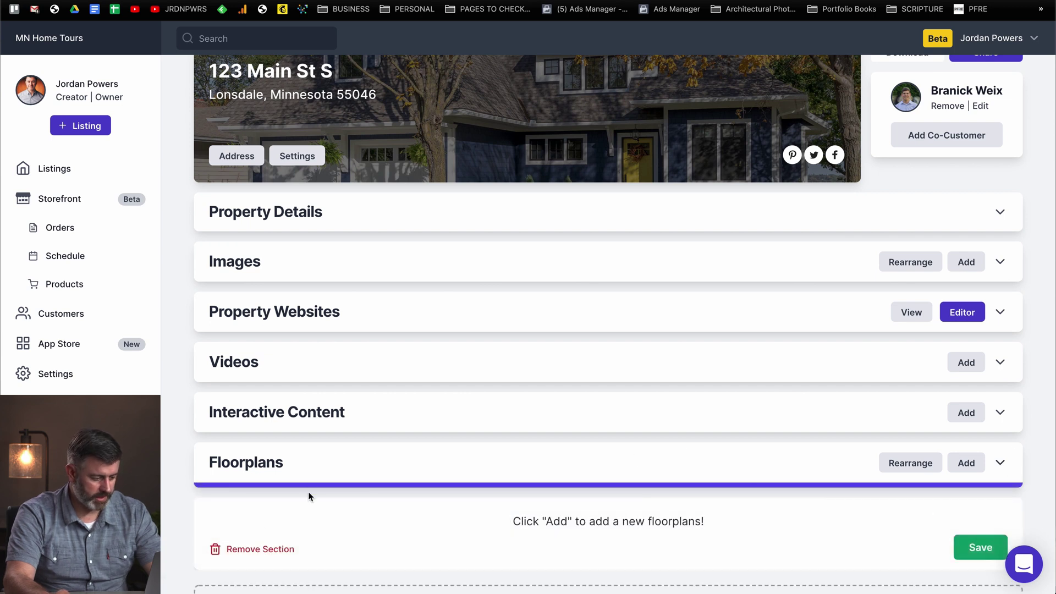
{"action": "left_click", "coordinate": [251, 550]}
{"action": "left_click", "coordinate": [377, 350]}
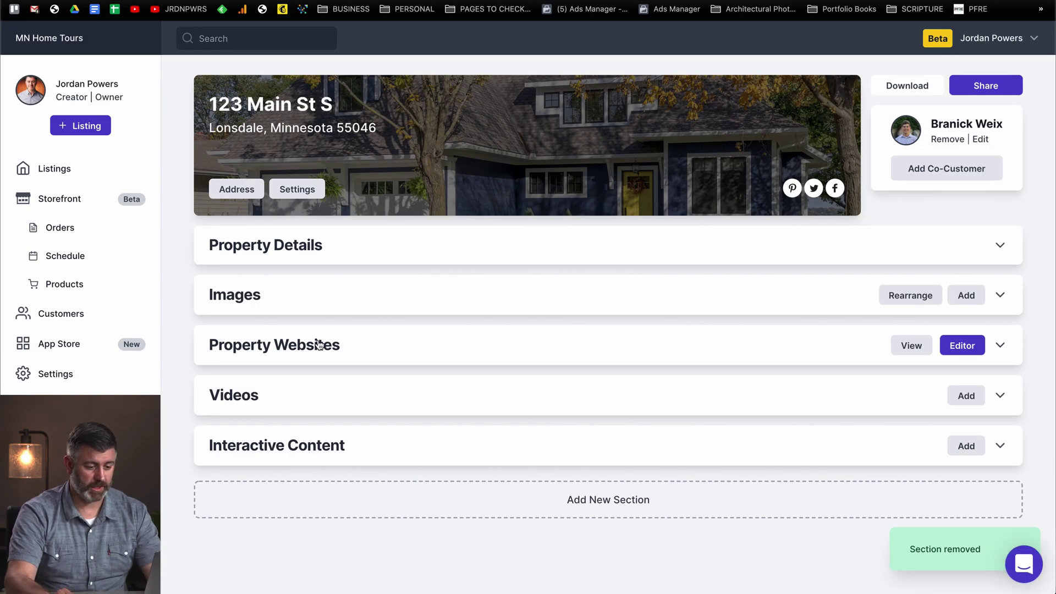
Deliver the 123 Main St S listing with orders marked fulfilled, then reopen Re-share
{"action": "left_click", "coordinate": [988, 87]}
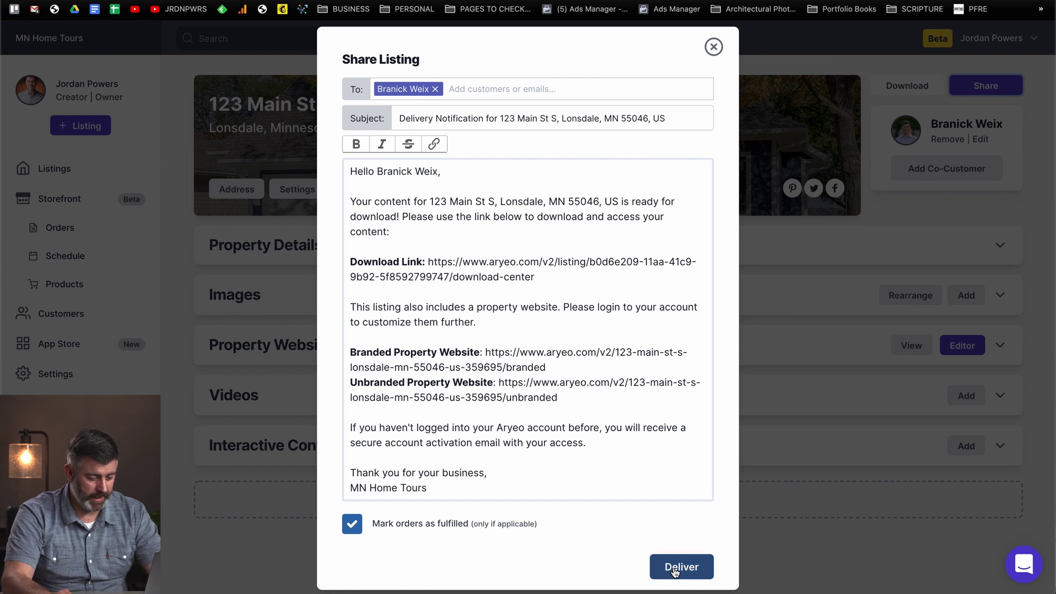
{"action": "left_click", "coordinate": [675, 571]}
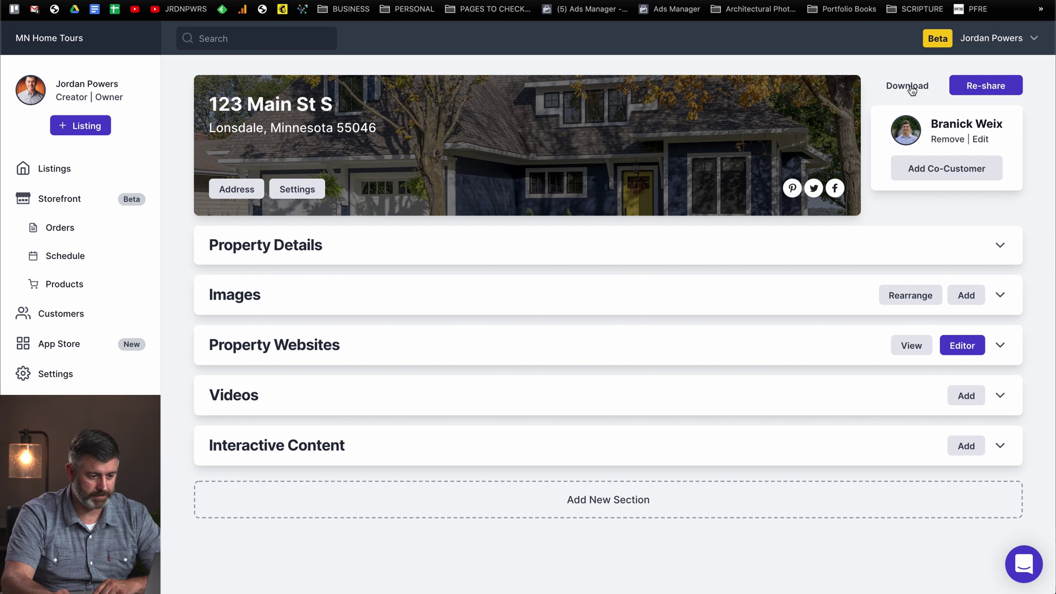
{"action": "left_click", "coordinate": [994, 85]}
Copy the delivery email's download link and load it in the browser's address bar
{"action": "left_click_drag", "start_coordinate": [535, 320], "coordinate": [427, 300]}
{"action": "right_click", "coordinate": [459, 304]}
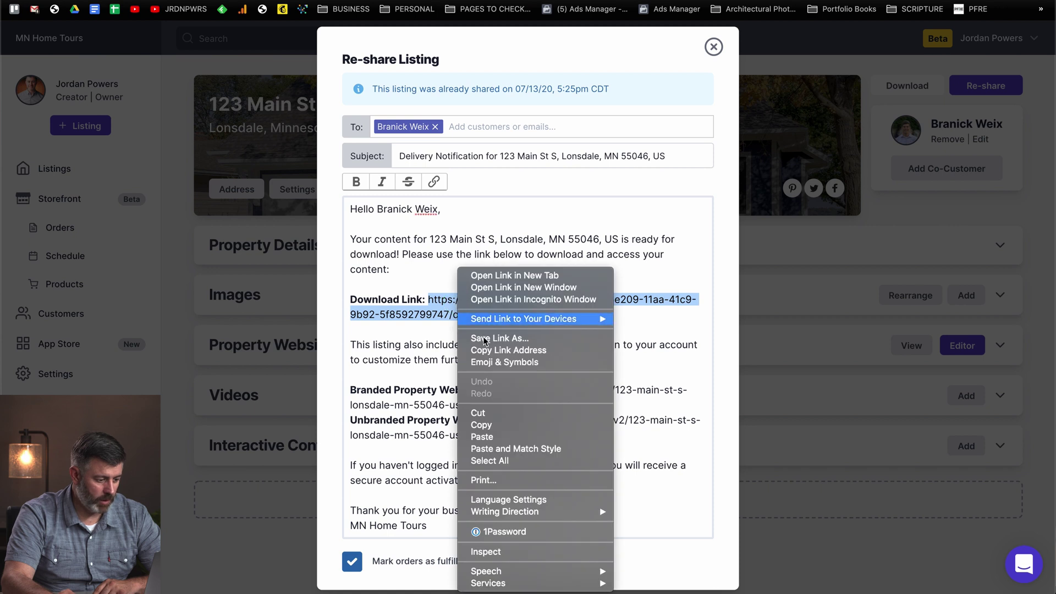
{"action": "left_click", "coordinate": [507, 351]}
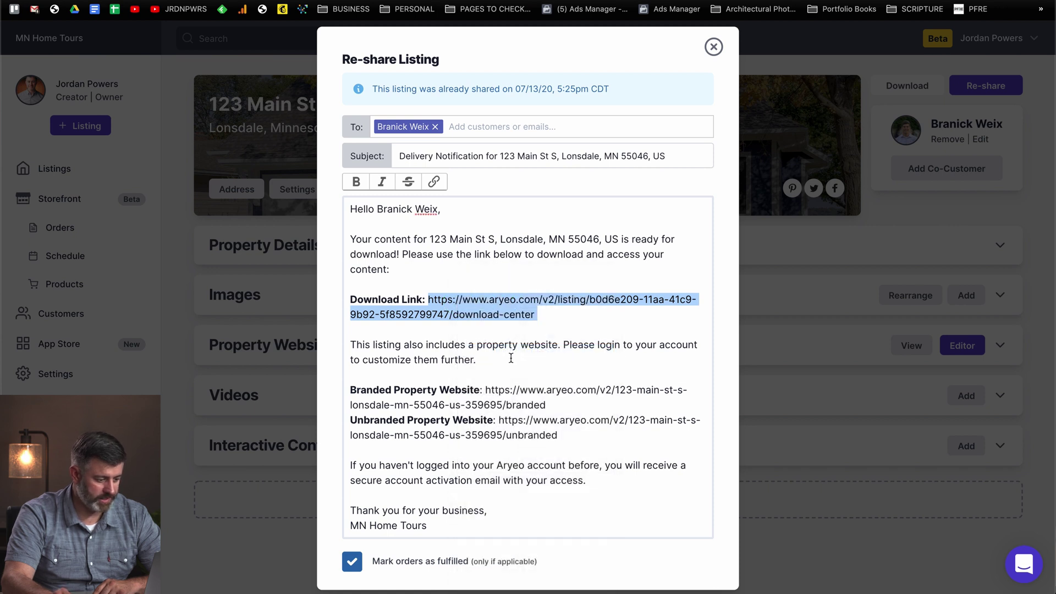
{"action": "left_click", "coordinate": [714, 47]}
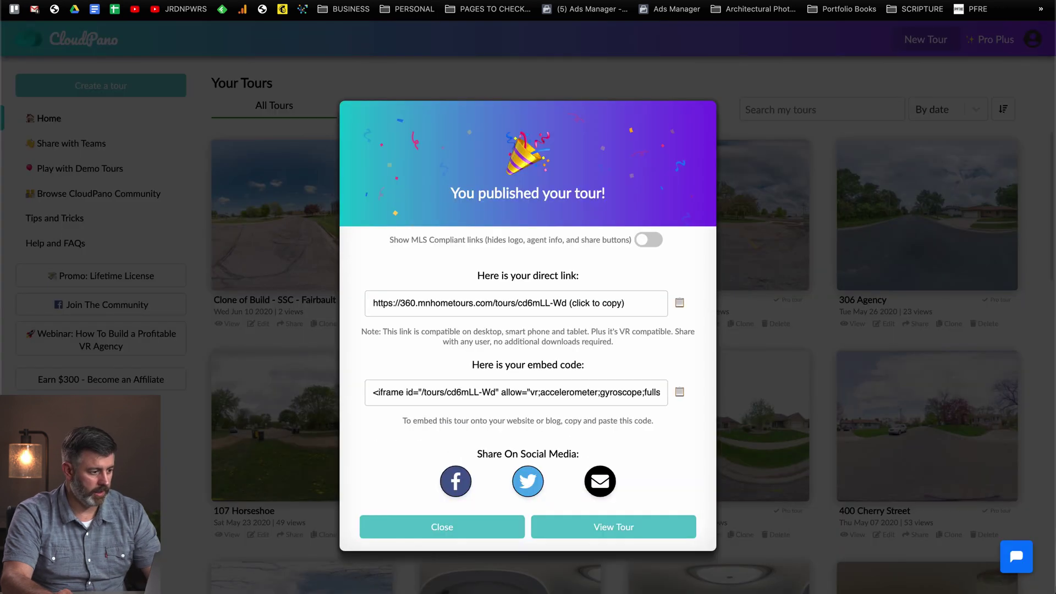
{"action": "key", "text": "super+l"}
{"action": "key", "text": "super+v"}
{"action": "key", "text": "Return"}
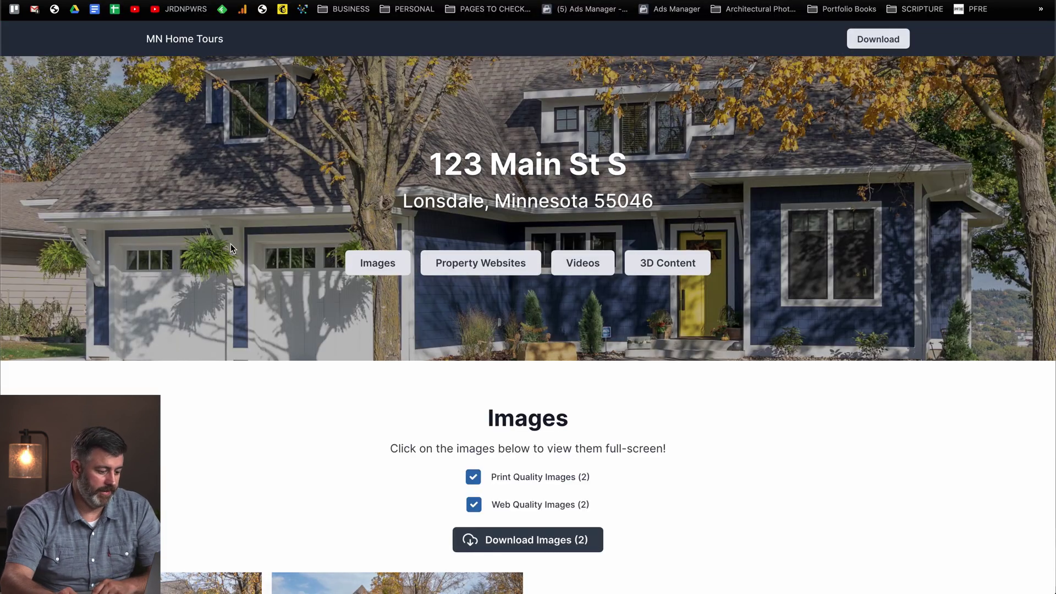
{"action": "scroll", "coordinate": [234, 240], "scroll_direction": "down", "scroll_amount": 12}
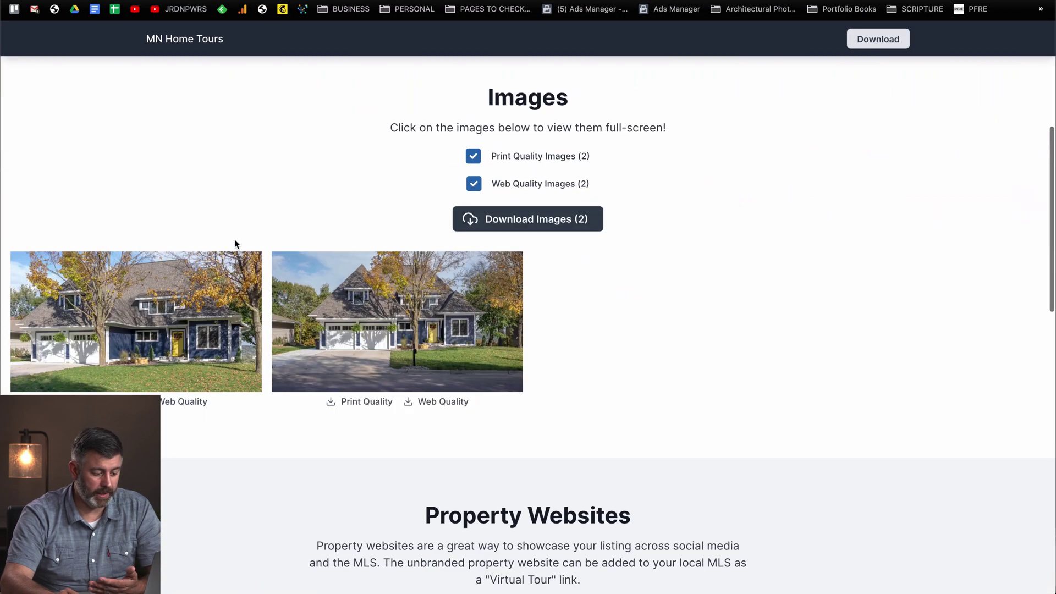
{"action": "scroll", "coordinate": [235, 240], "scroll_direction": "down", "scroll_amount": 2}
{"action": "scroll", "coordinate": [234, 239], "scroll_direction": "up", "scroll_amount": 2}
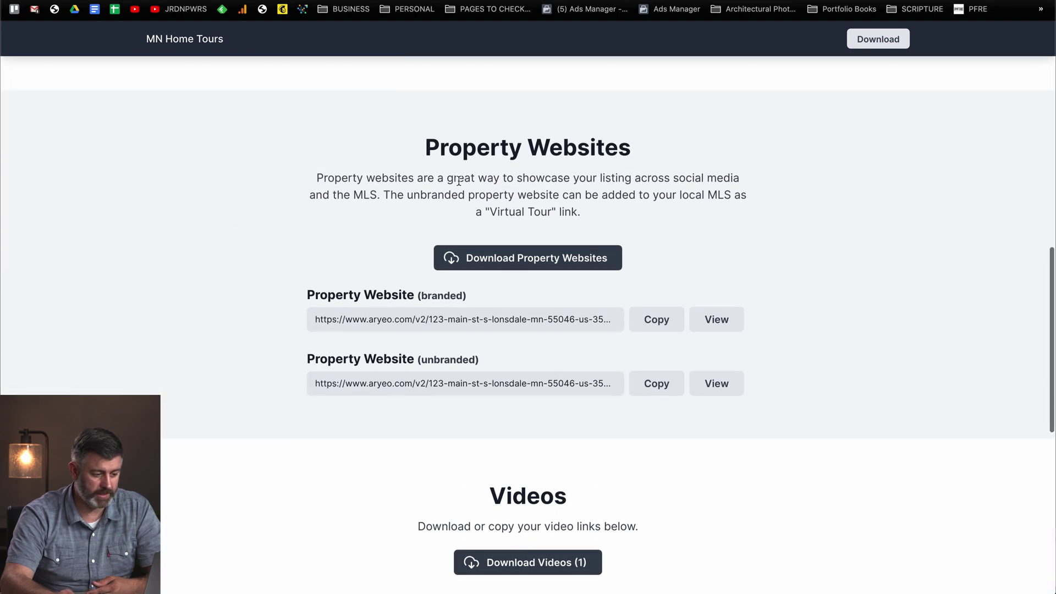
{"action": "scroll", "coordinate": [413, 300], "scroll_direction": "down", "scroll_amount": 6}
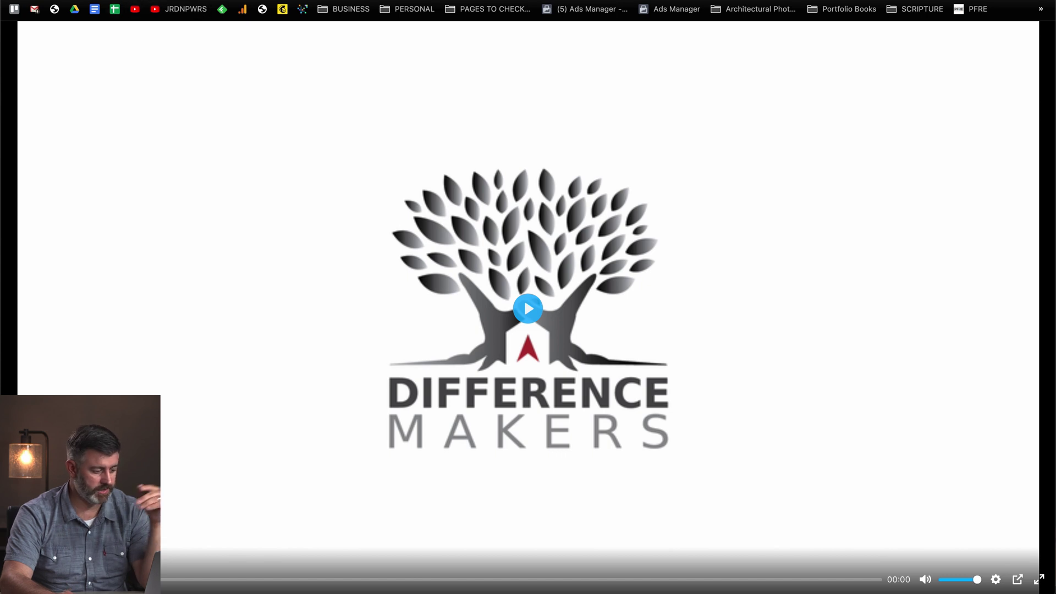
{"action": "key", "text": "Escape"}
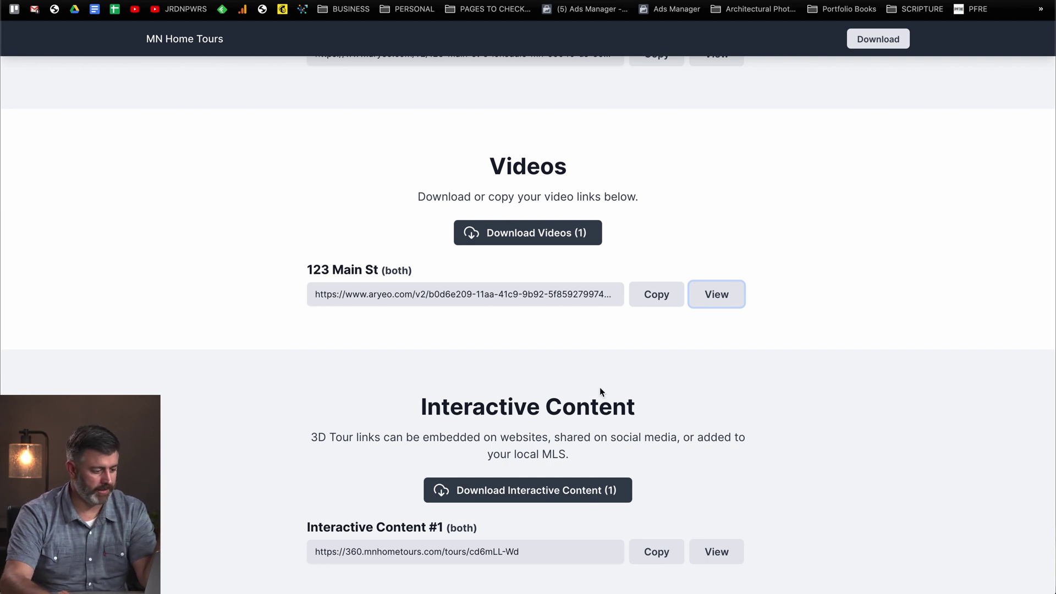
{"action": "scroll", "coordinate": [598, 358], "scroll_direction": "down", "scroll_amount": 1}
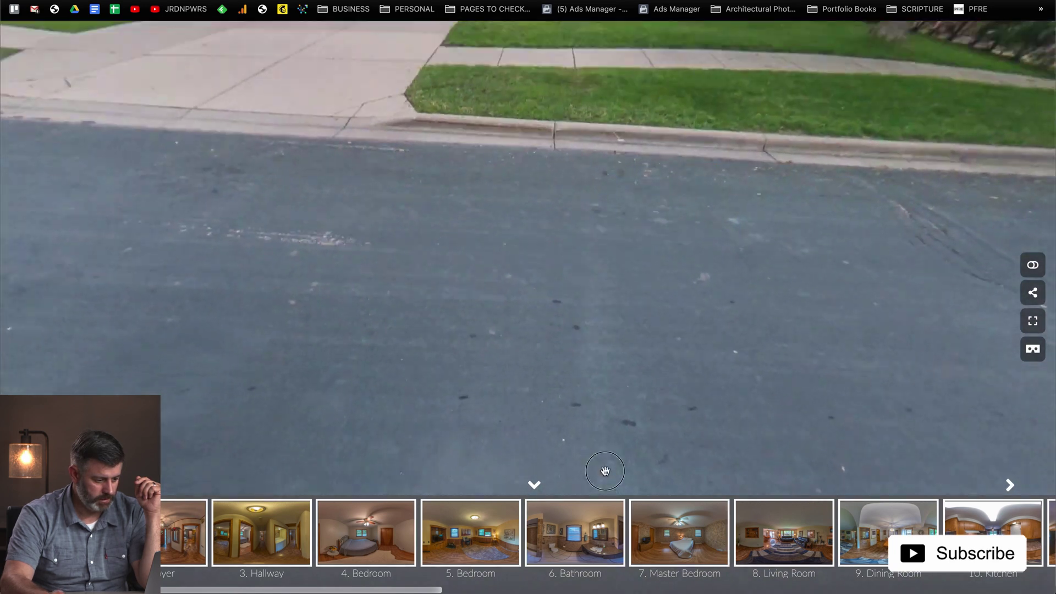
{"action": "key", "text": "super+w"}
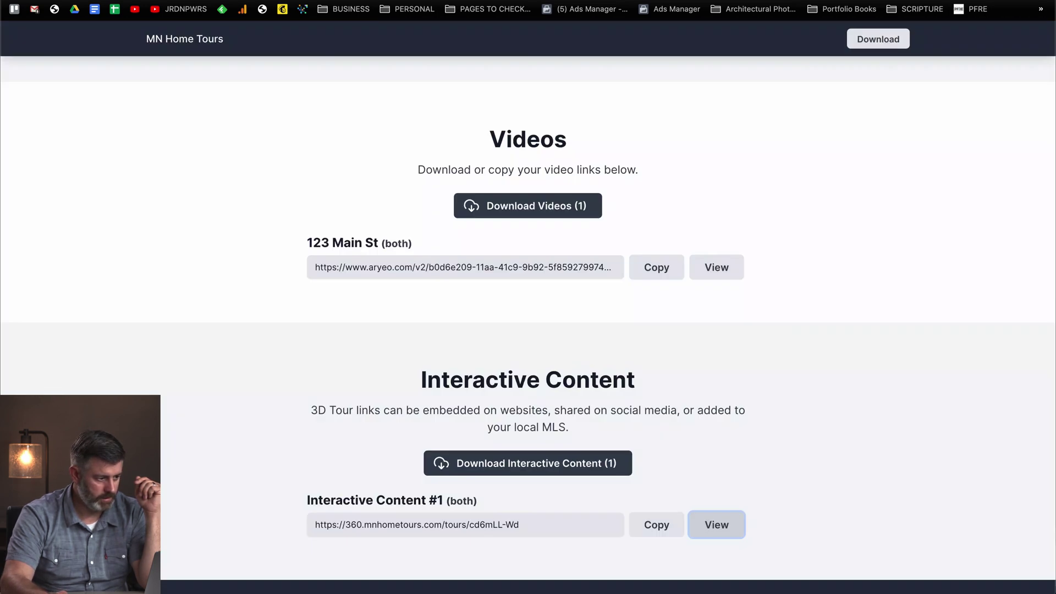
{"action": "scroll", "coordinate": [397, 207], "scroll_direction": "up", "scroll_amount": 15}
{"action": "scroll", "coordinate": [399, 205], "scroll_direction": "down", "scroll_amount": 5}
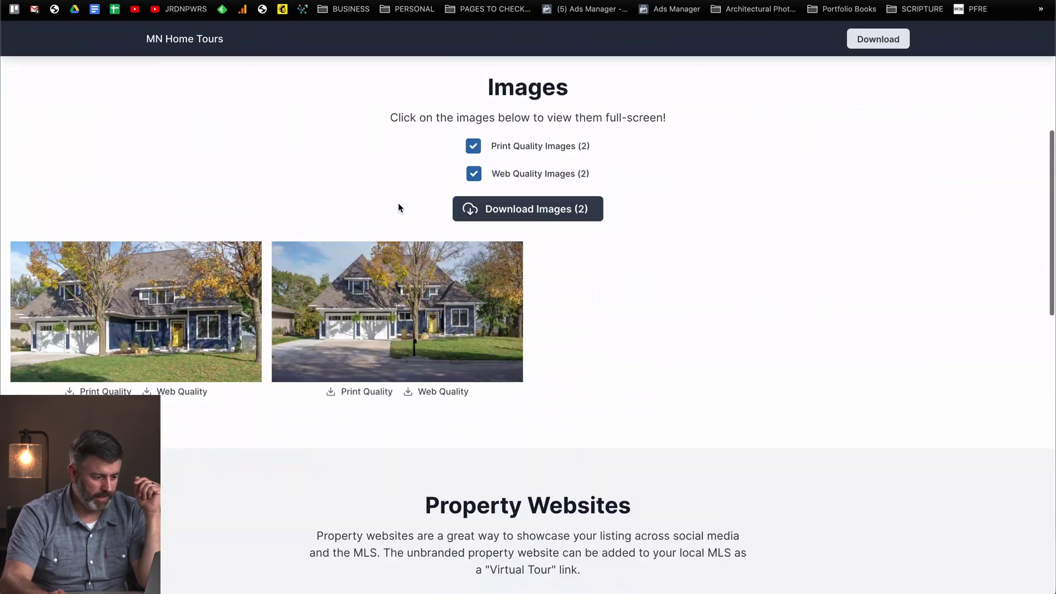
{"action": "scroll", "coordinate": [399, 207], "scroll_direction": "up", "scroll_amount": 1}
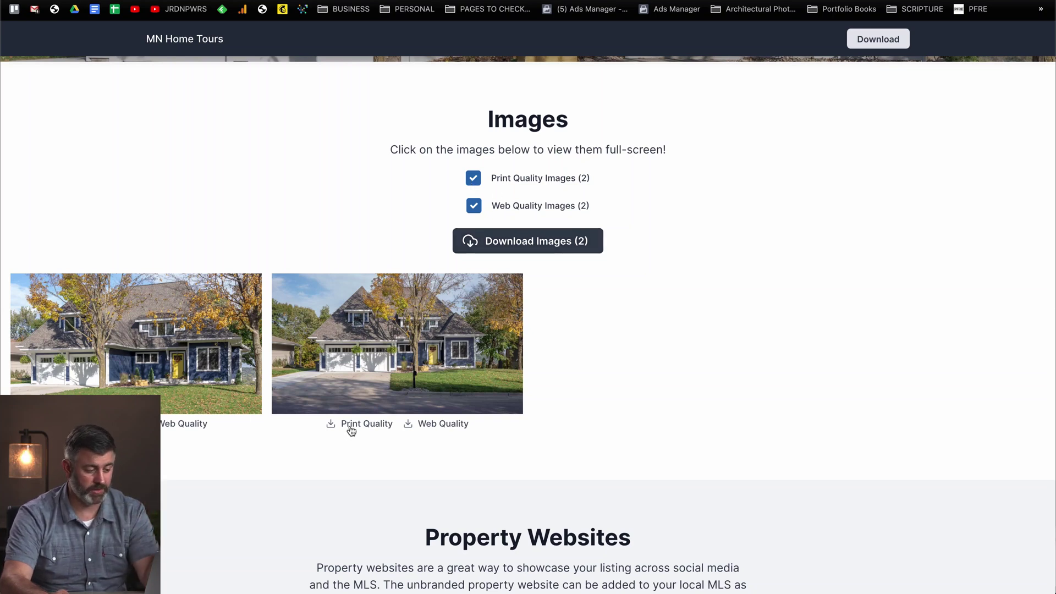
{"action": "scroll", "coordinate": [542, 262], "scroll_direction": "down", "scroll_amount": 5}
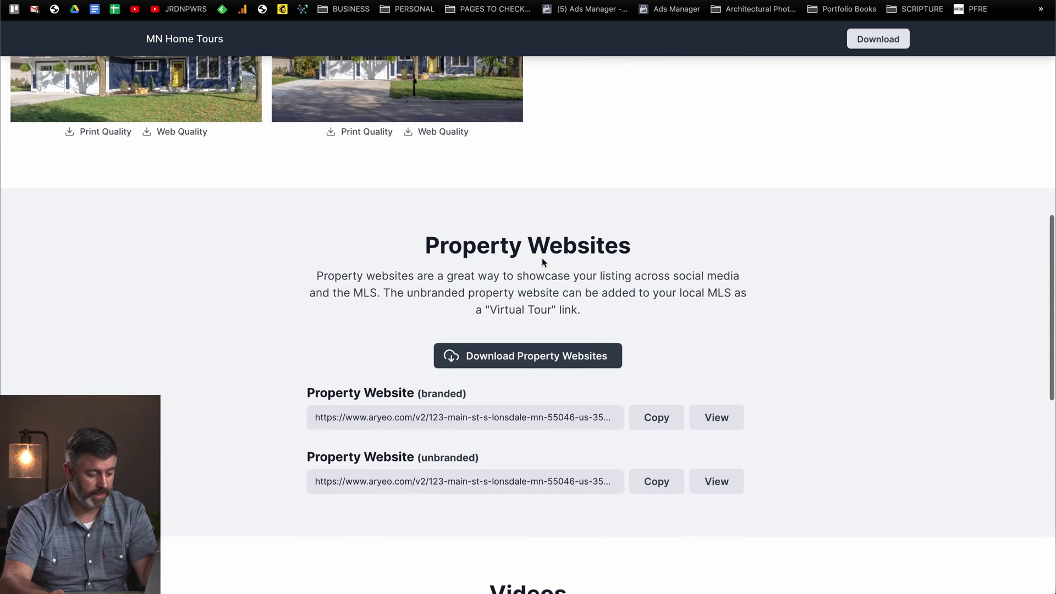
{"action": "left_click", "coordinate": [718, 418]}
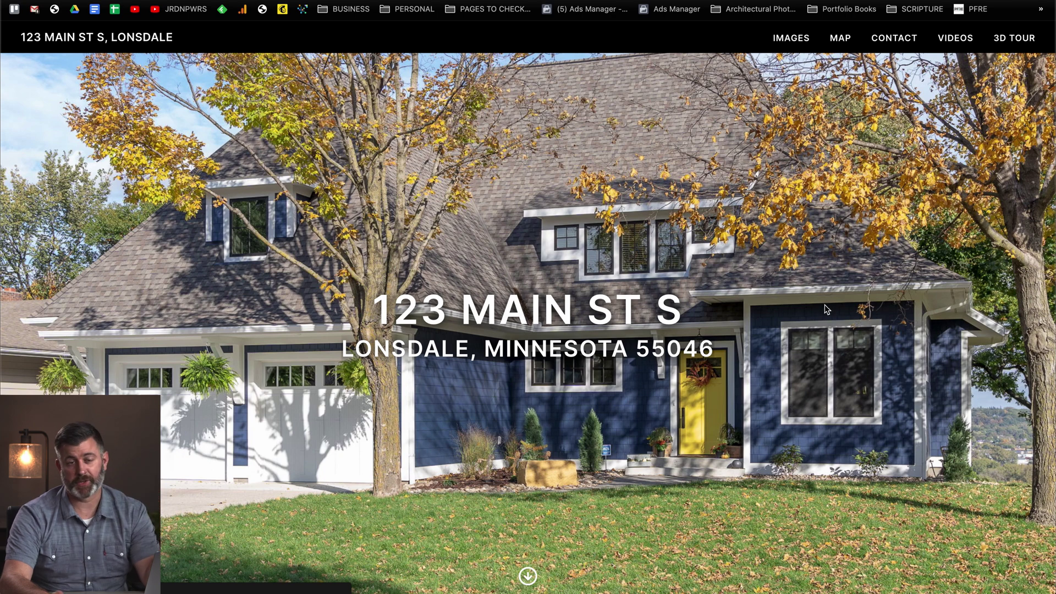
Scroll down through the branded 123 Main St S property website
{"action": "scroll", "coordinate": [826, 309], "scroll_direction": "down", "scroll_amount": 15}
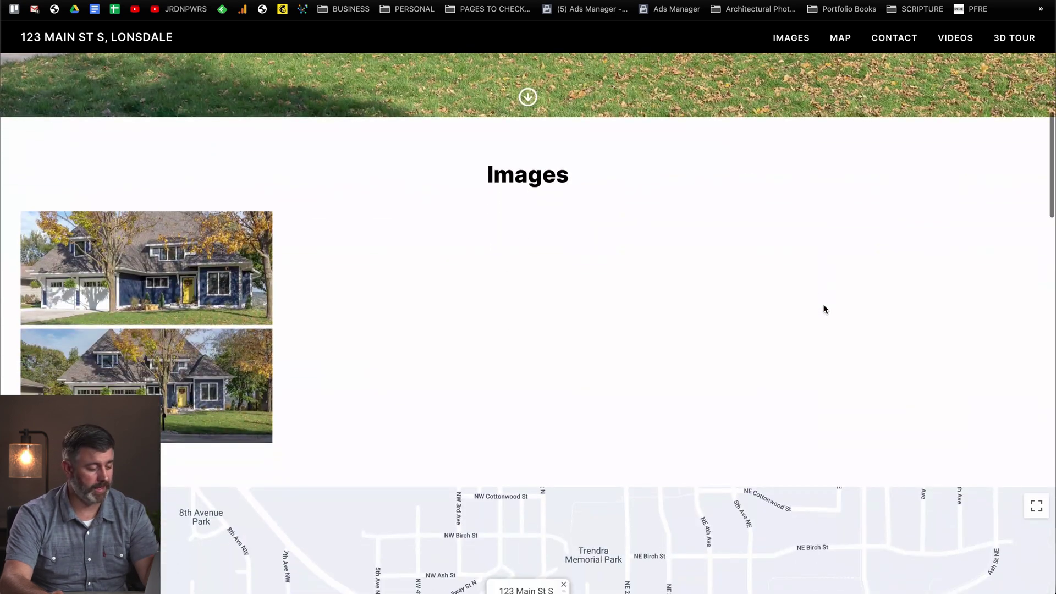
{"action": "scroll", "coordinate": [825, 309], "scroll_direction": "down", "scroll_amount": 4}
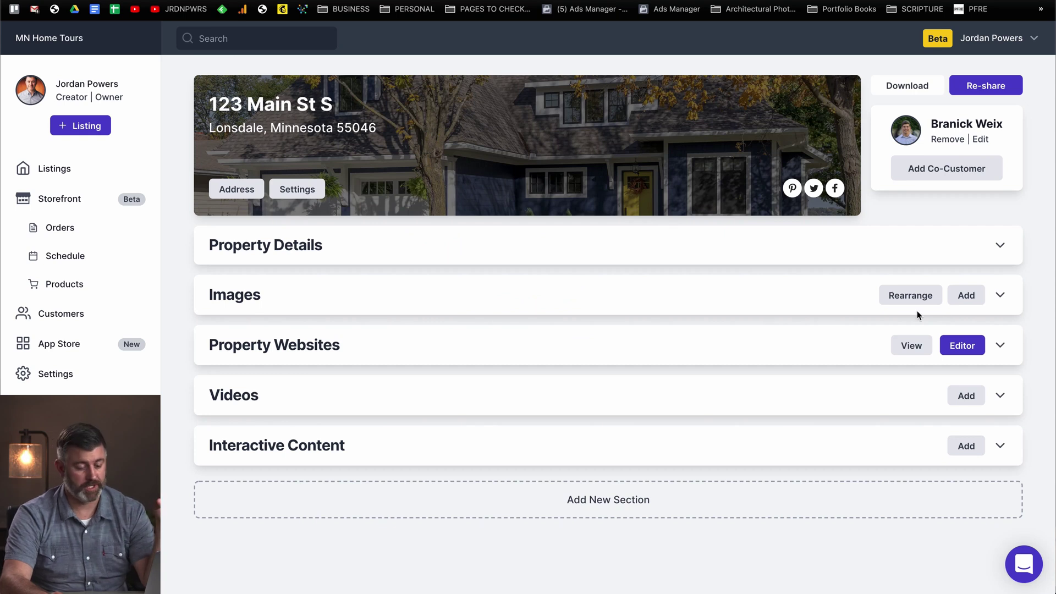
Expand and then collapse the Property Websites section
{"action": "left_click", "coordinate": [1001, 345]}
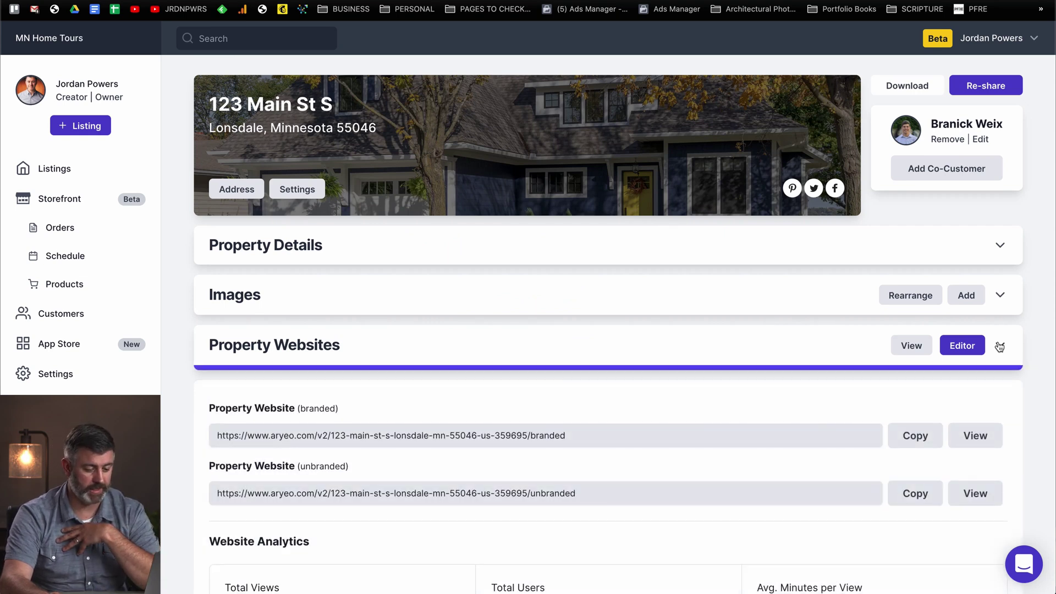
{"action": "left_click", "coordinate": [999, 345]}
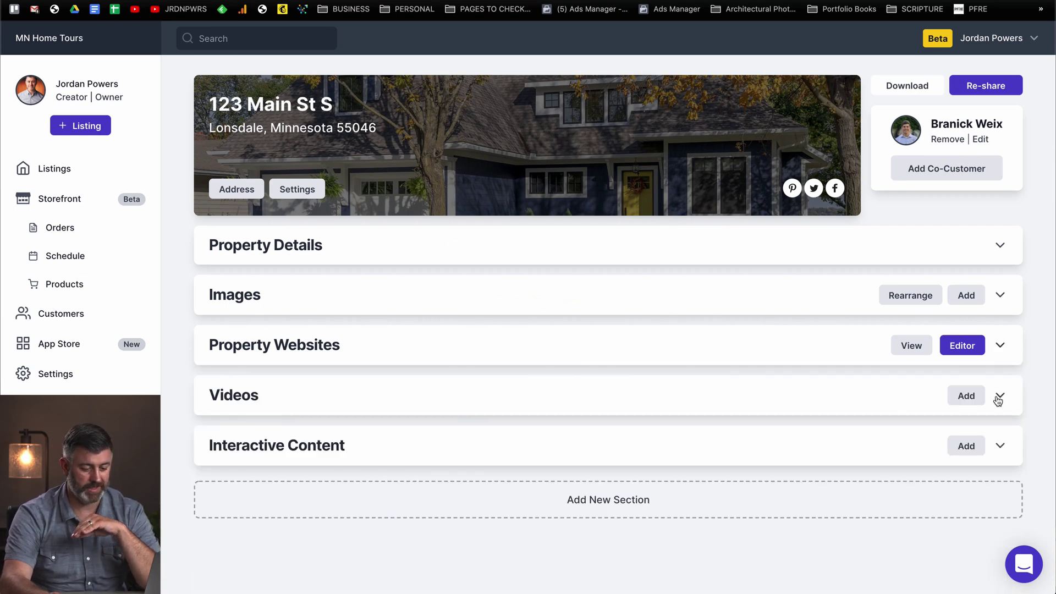